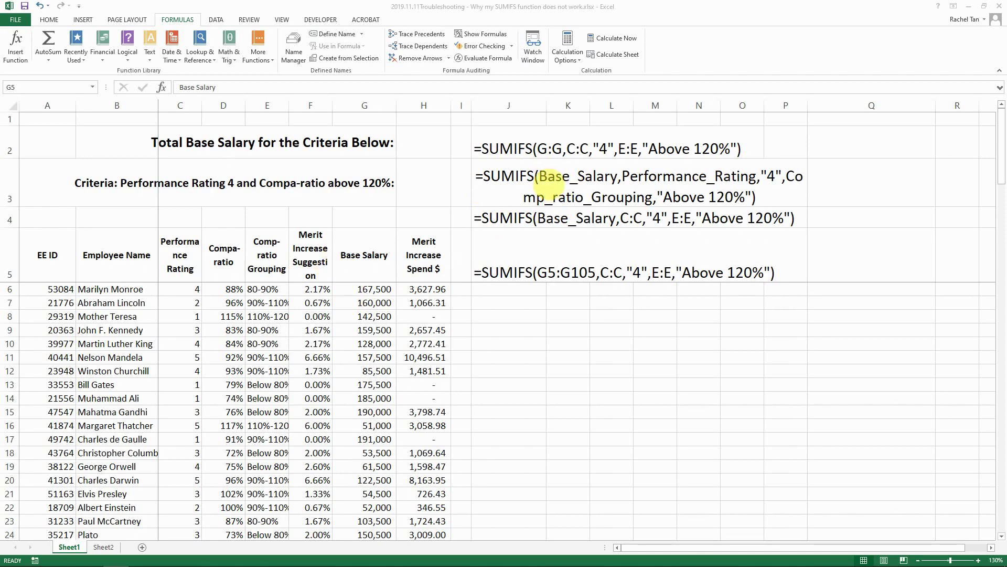
Step: Inspect J2's text formula and the Base Salary, Performance Rating and Comp-ratio Grouping columns
key(alt+Tab)
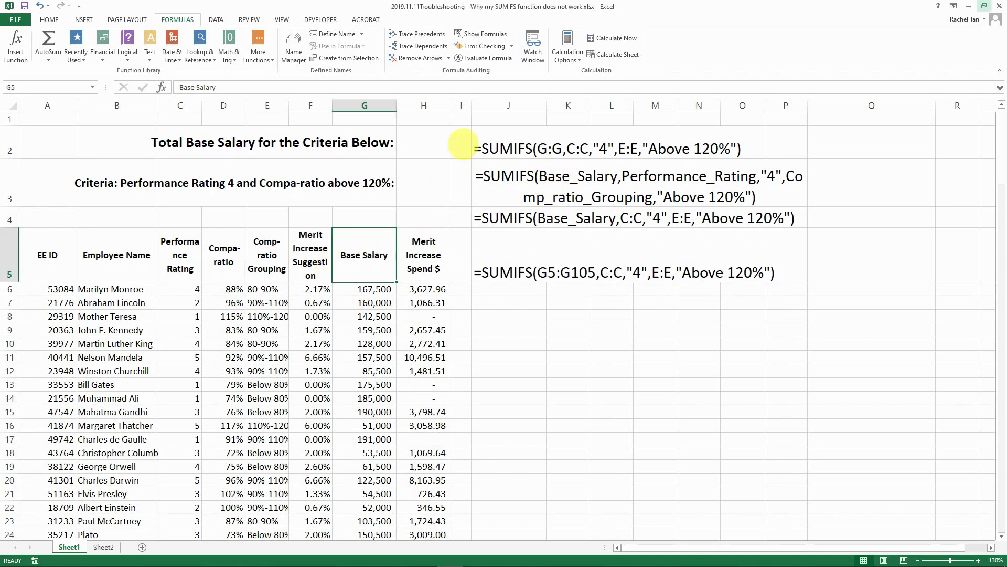
click(504, 138)
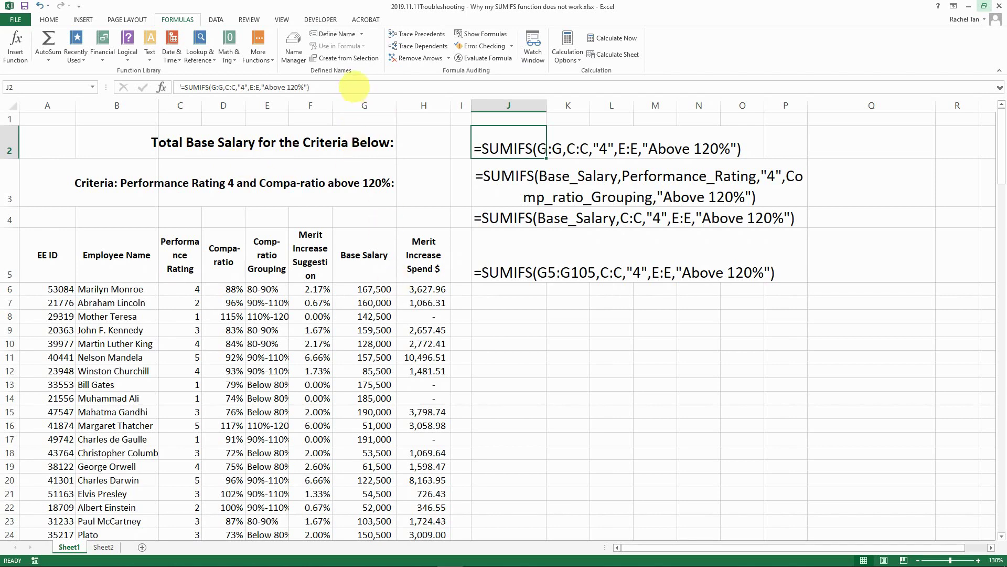
click(365, 105)
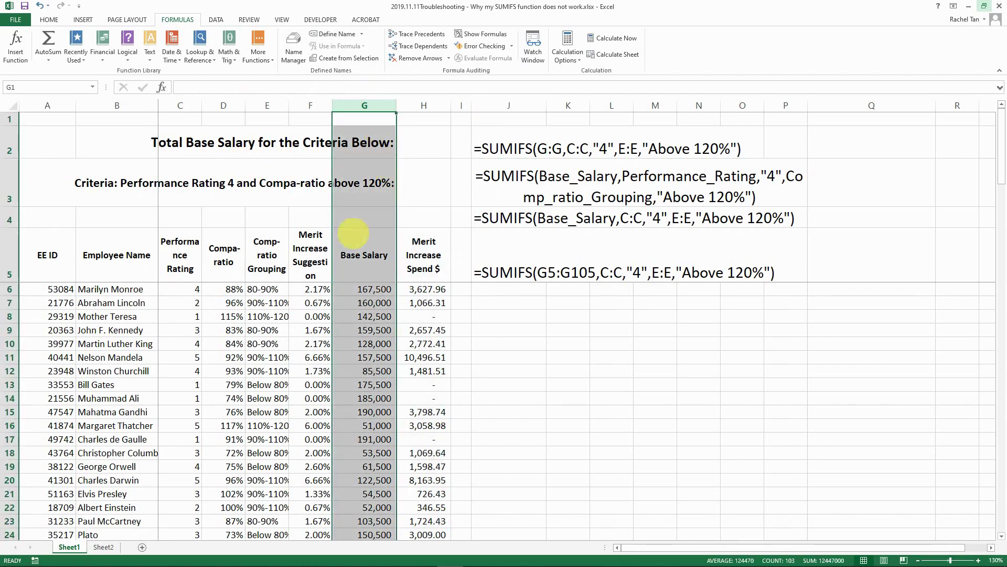
click(272, 268)
click(191, 268)
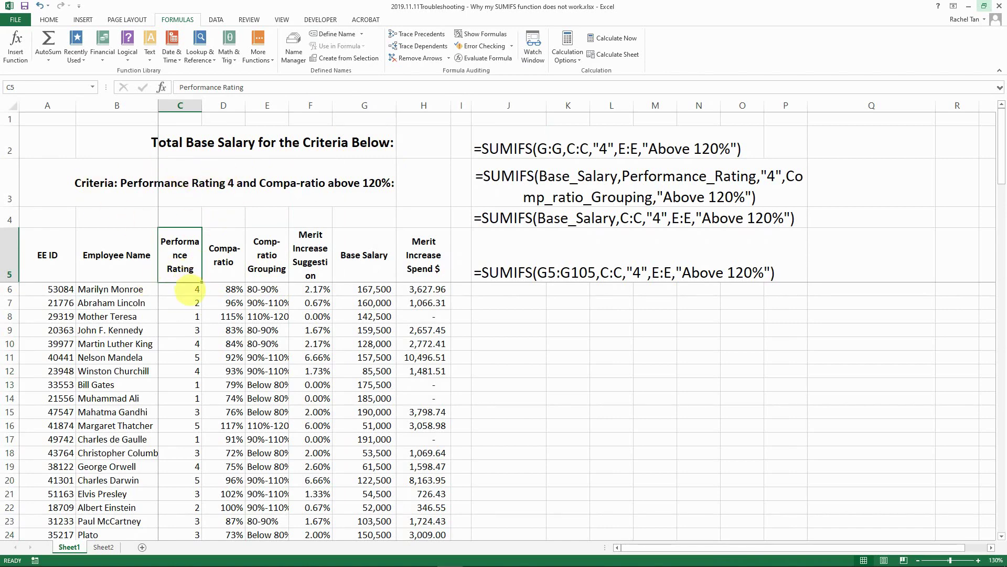
click(188, 290)
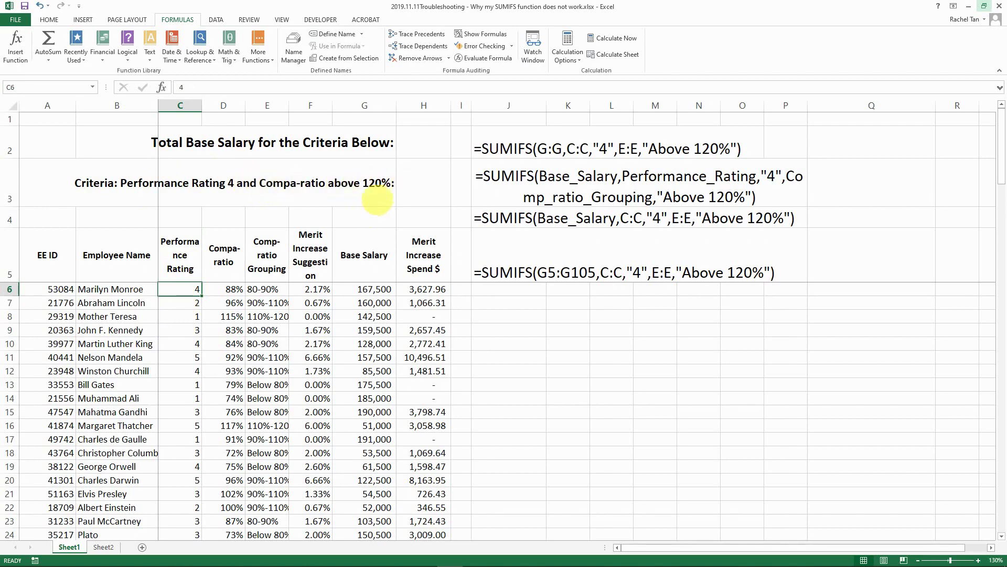
click(267, 289)
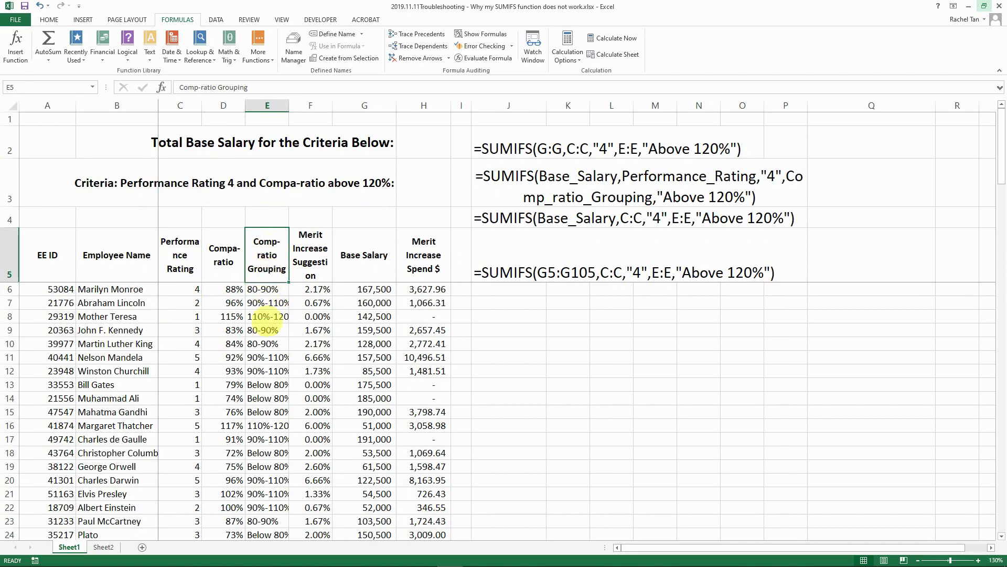
click(269, 331)
Step: Scroll down to E77 and widen the Comp-ratio Grouping column so its values show in full
scroll(269, 332, down, 18)
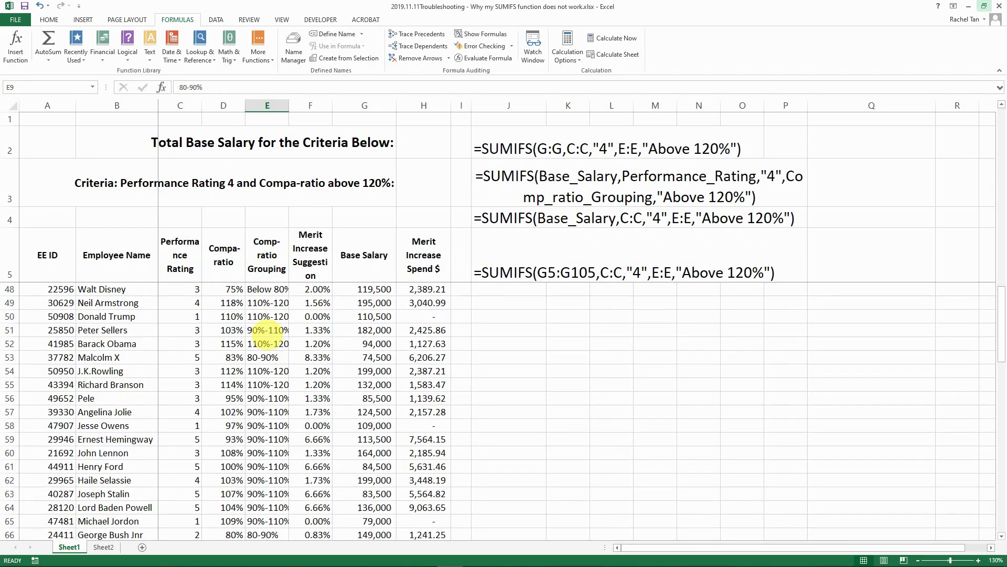
scroll(267, 334, down, 2)
click(267, 439)
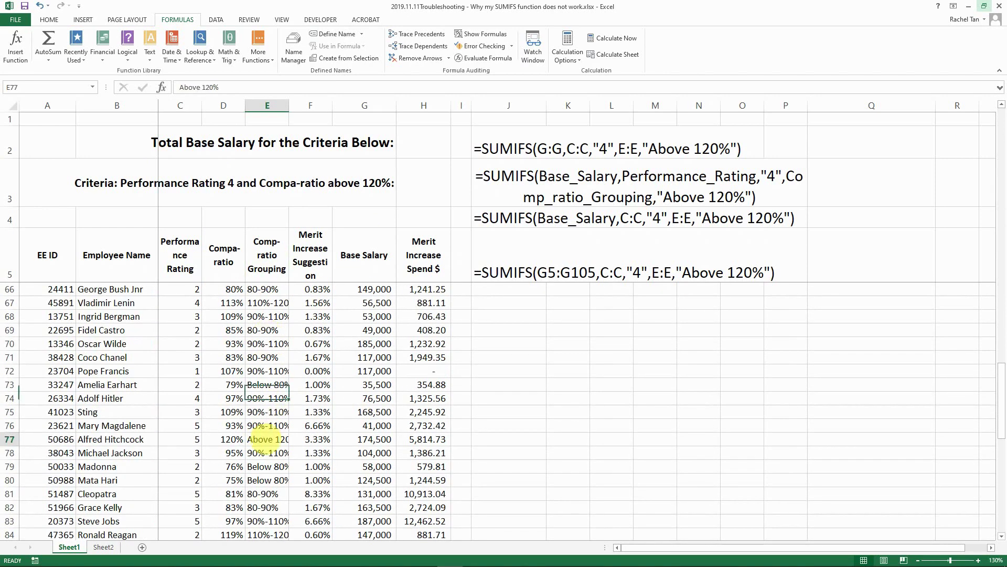
drag(289, 105, 299, 105)
Step: Return to the top of the table and select empty cell J1 for a new formula
scroll(280, 431, up, 5)
click(373, 256)
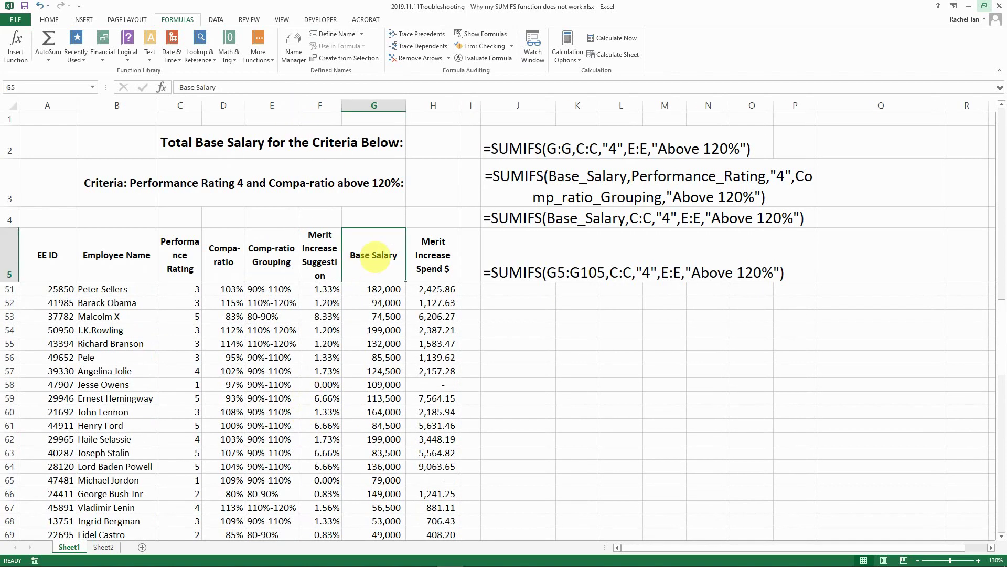
key(Down)
click(374, 256)
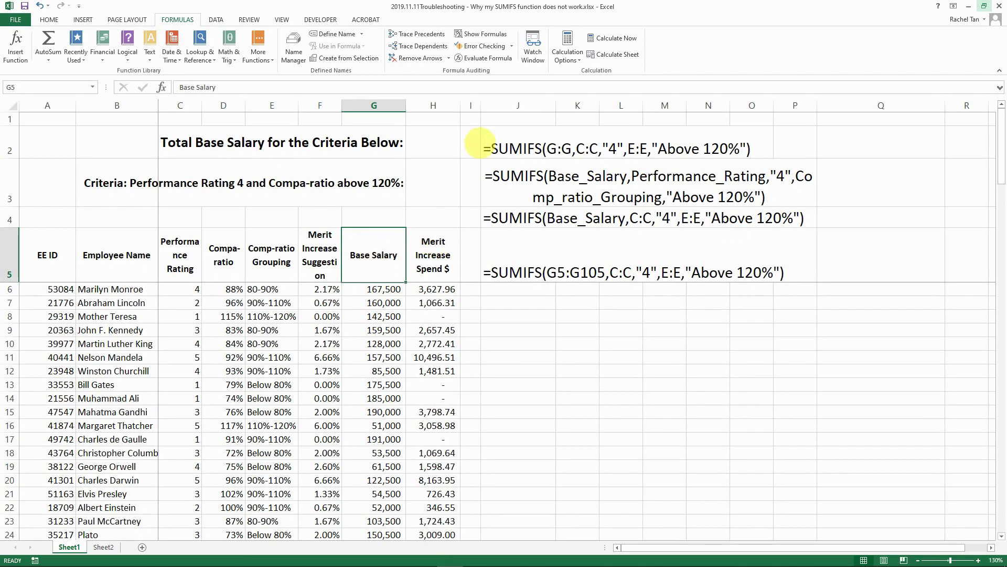
click(525, 150)
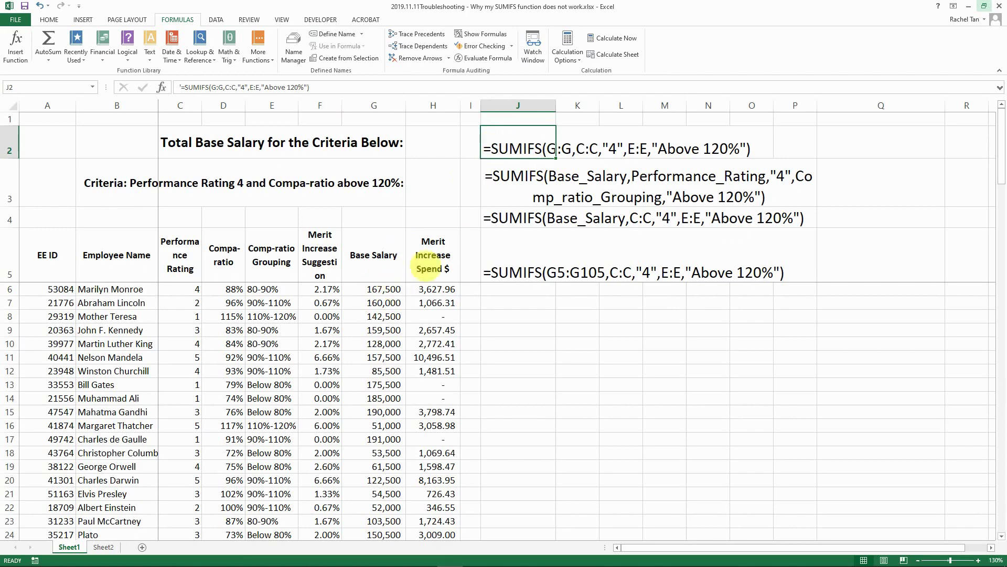
click(521, 118)
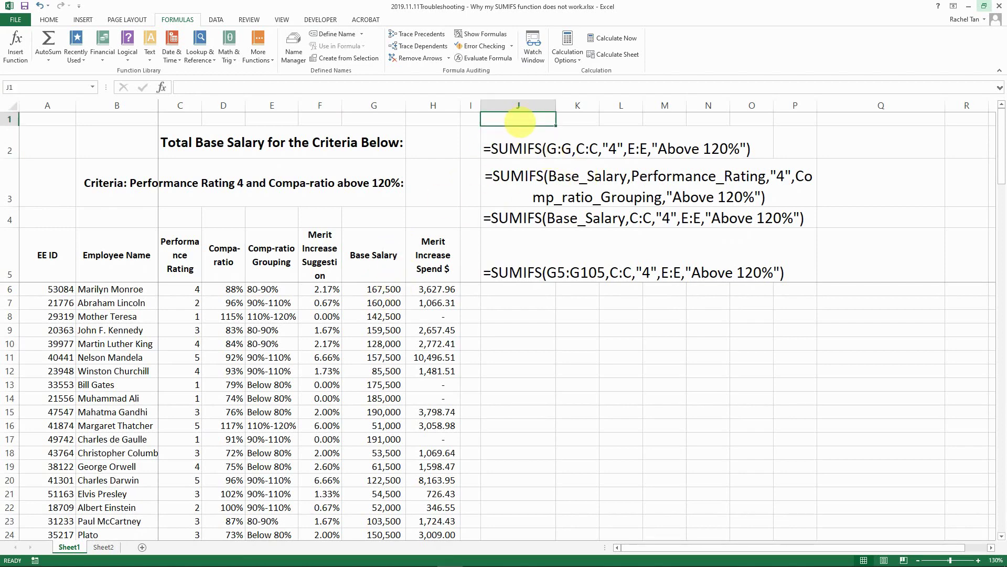
text(=sum)
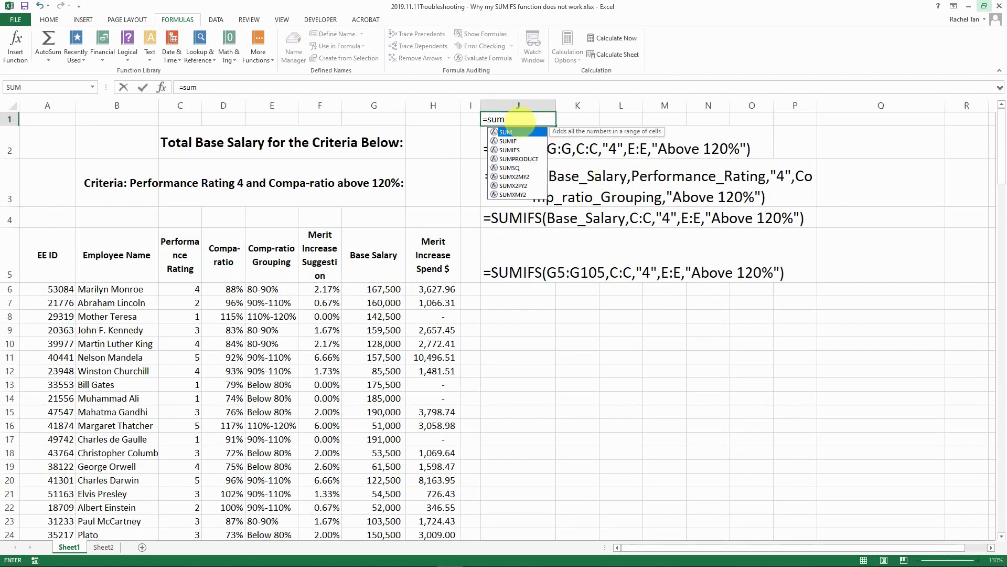
key(Down)
key(Down)
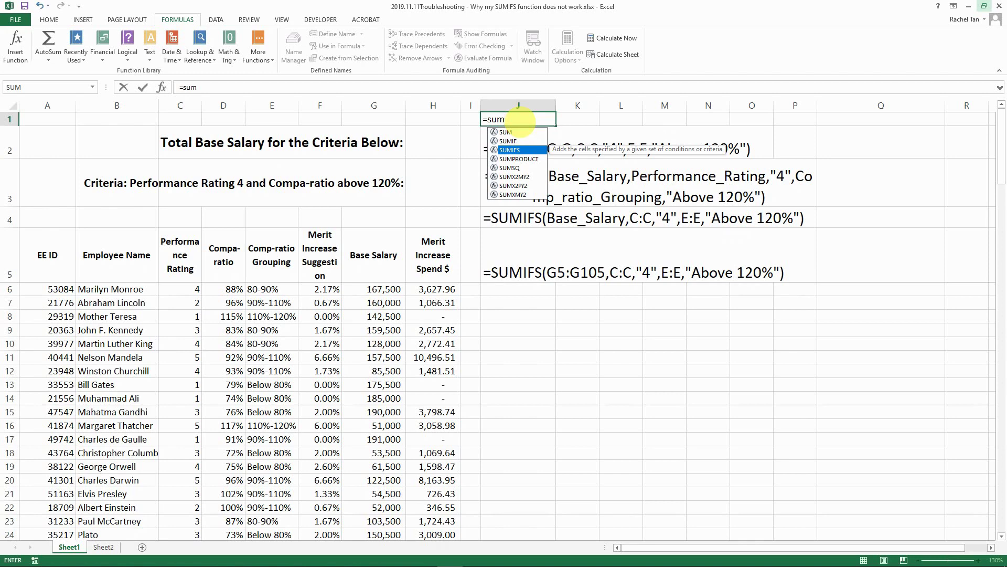
key(Tab)
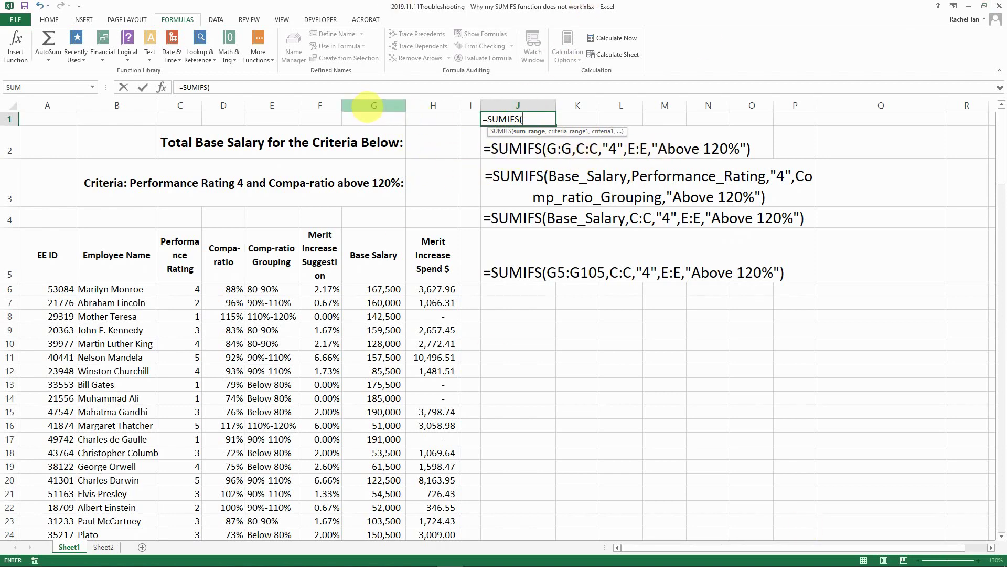
click(416, 108)
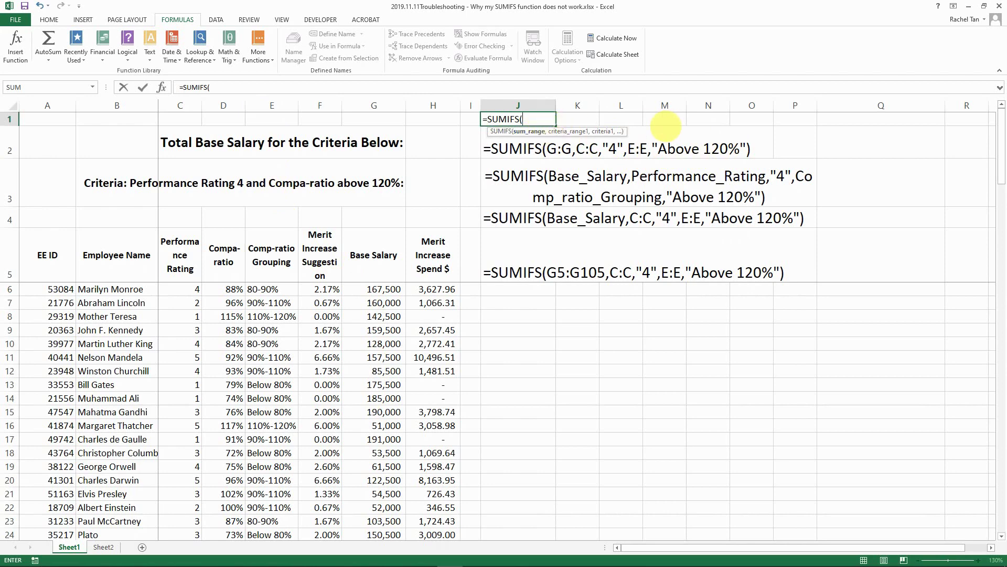
Step: Cancel the J1 entry and strip J2's leading apostrophe so its SUMIFS shows 163000
key(Escape)
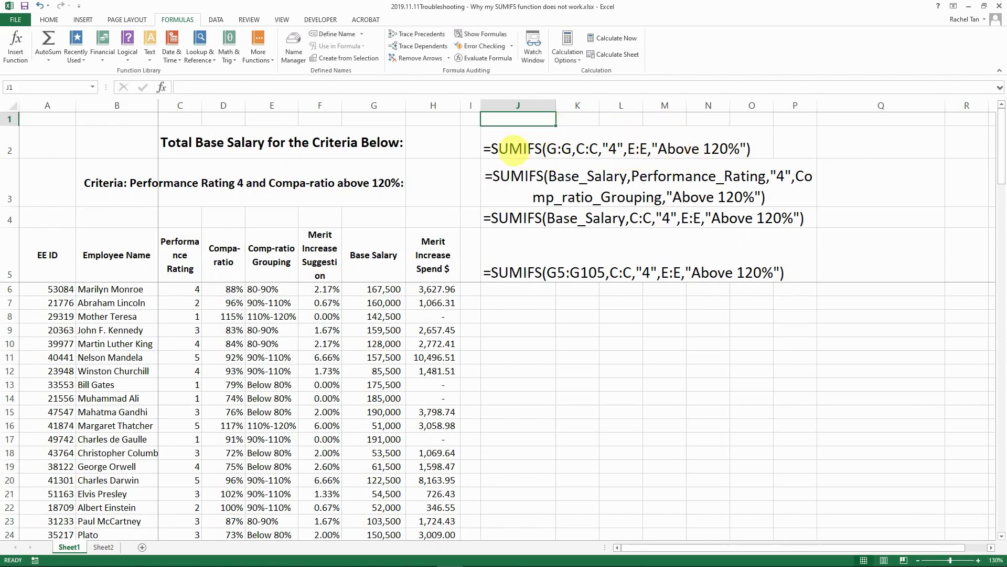
click(512, 149)
click(180, 87)
text(')
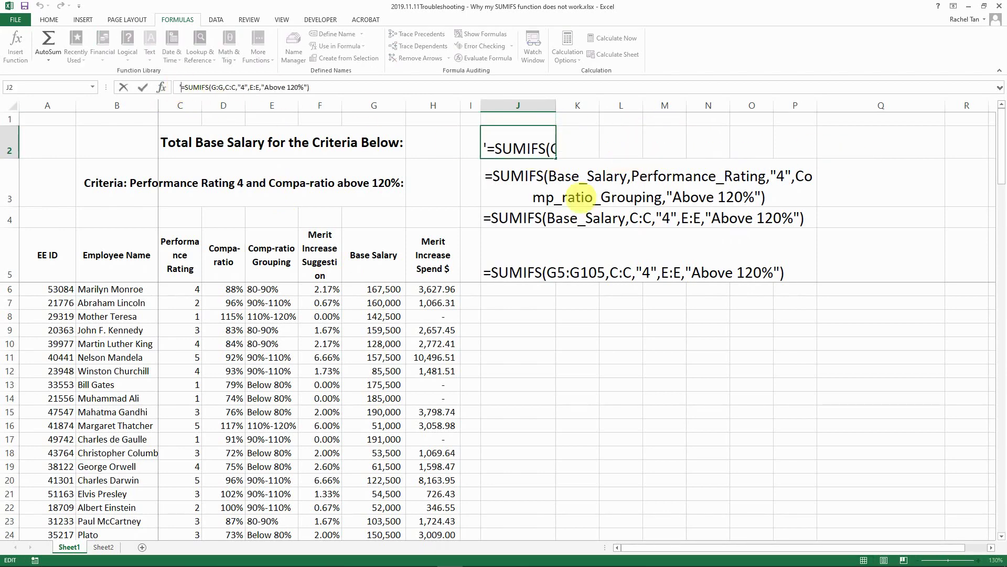
key(BackSpace)
key(Return)
key(Up)
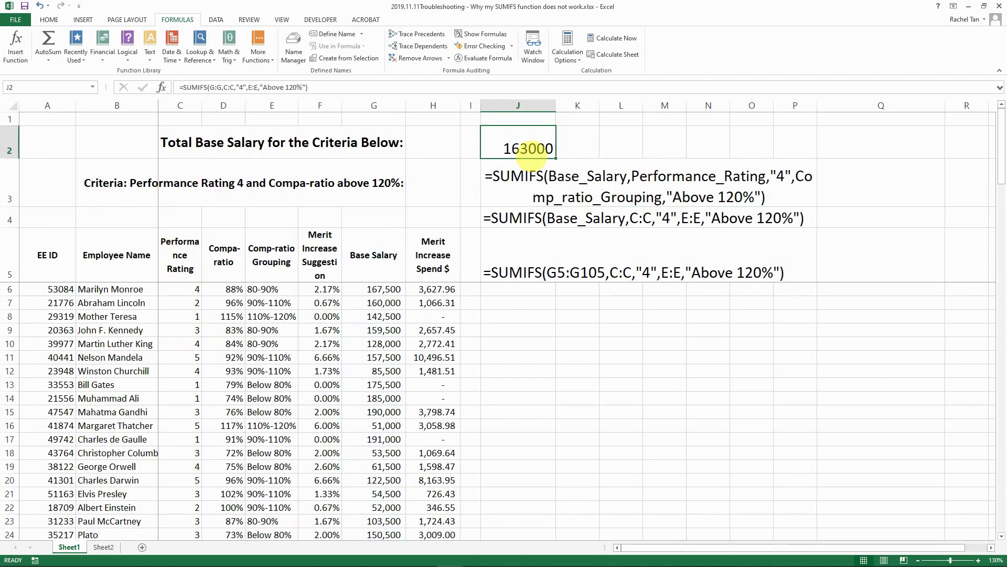
key(Down)
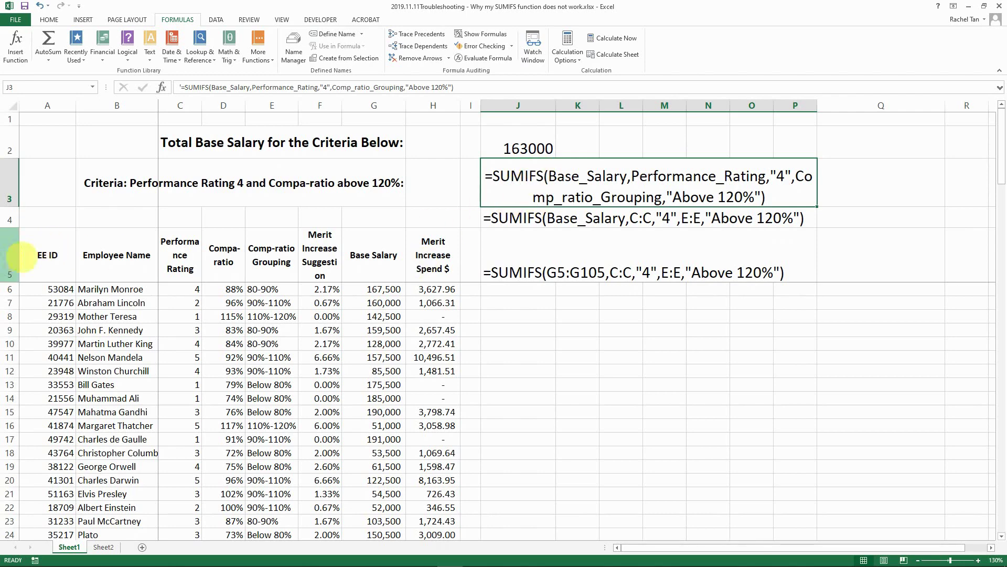
drag(53, 263, 407, 269)
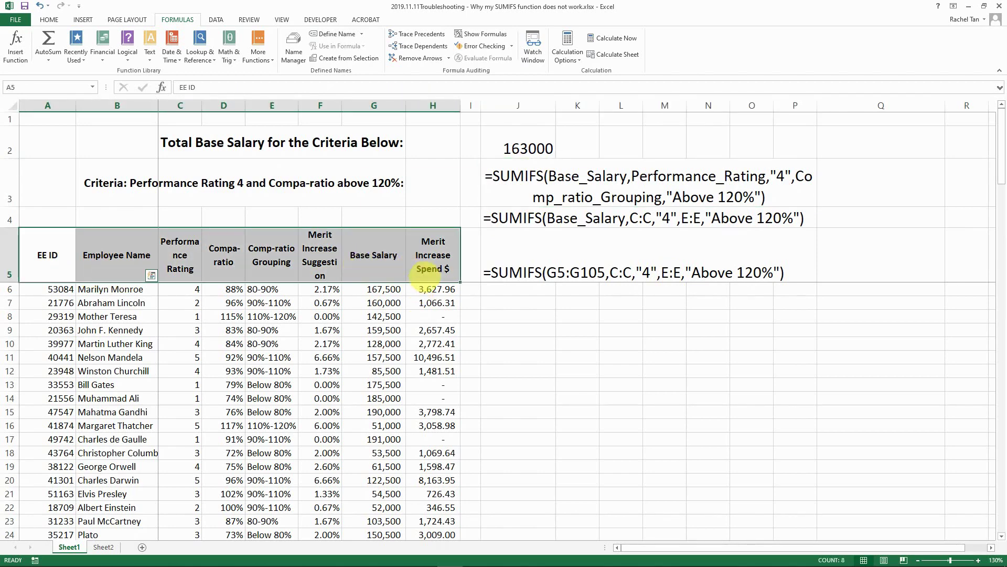
click(429, 265)
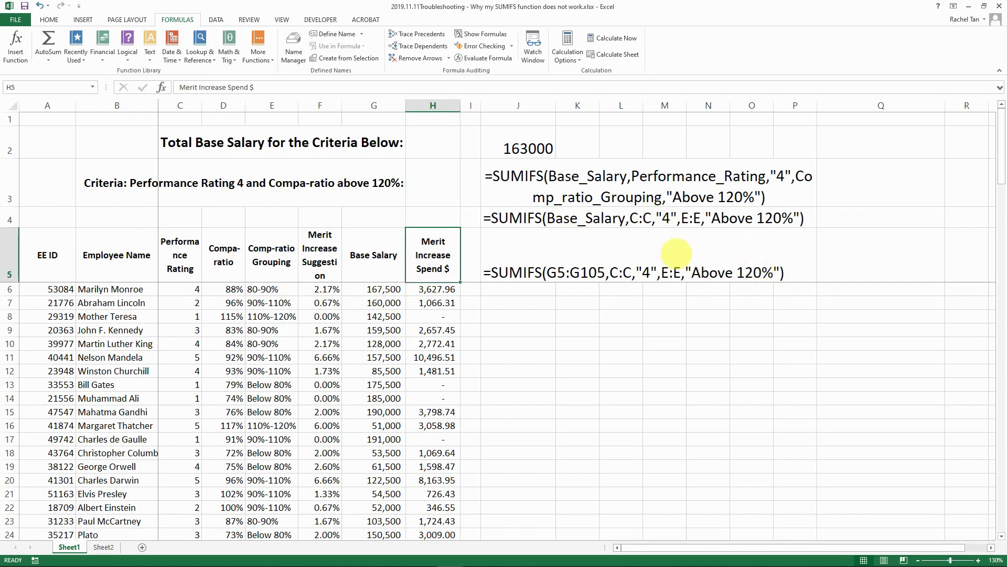
key(Left)
key(Left)
key(Left)
key(Left)
key(Left)
key(Left)
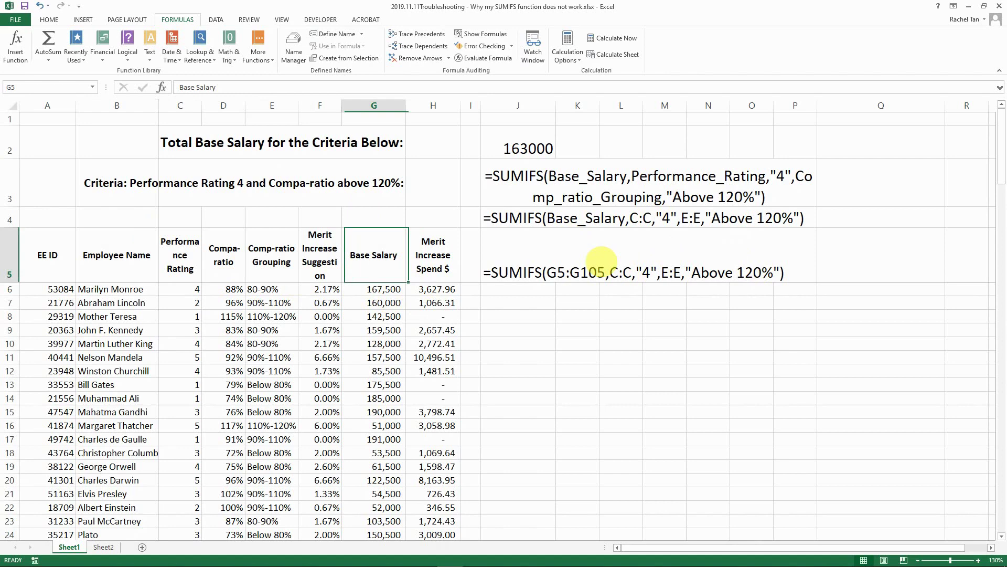
key(Right)
key(Right)
key(Right)
key(Right)
key(Right)
key(Right)
key(Right)
key(Right)
key(Right)
key(Right)
key(Right)
key(Right)
key(Right)
key(Right)
key(Right)
key(Right)
key(Right)
key(Right)
key(Right)
key(Right)
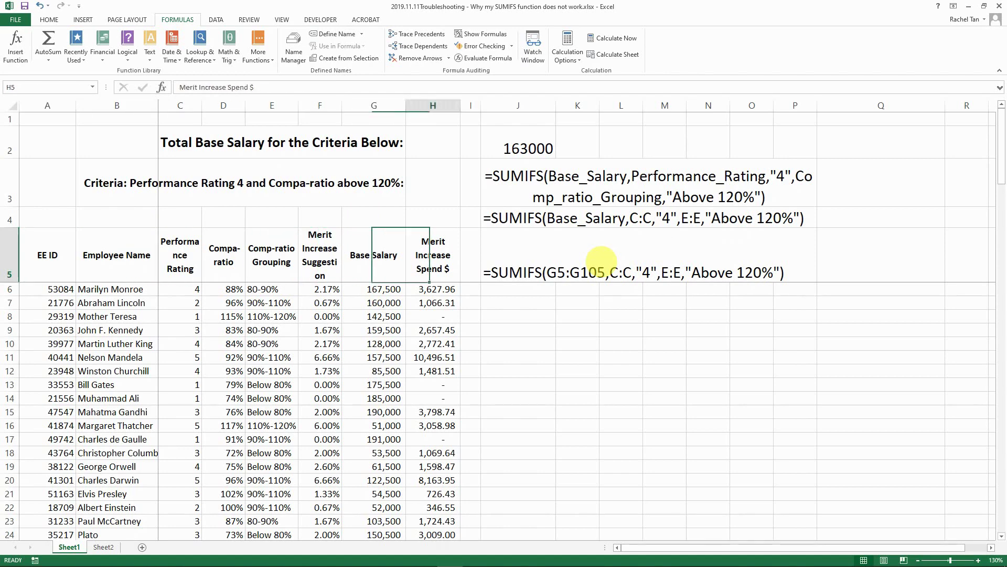
key(Right)
key(Right)
key(Right)
key(Right)
key(Right)
key(Right)
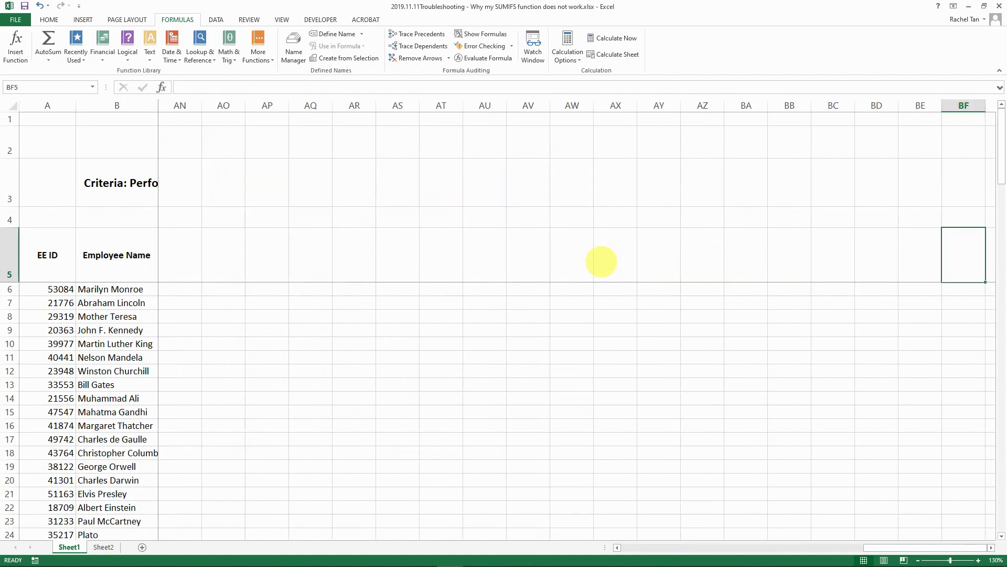
key(Home)
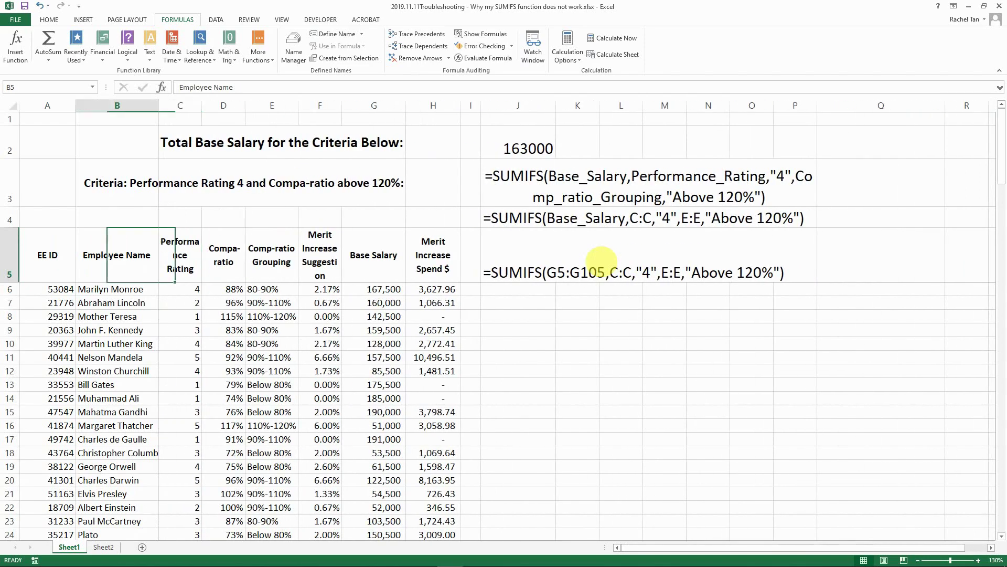
key(Right)
key(Right)
key(Right)
key(Right)
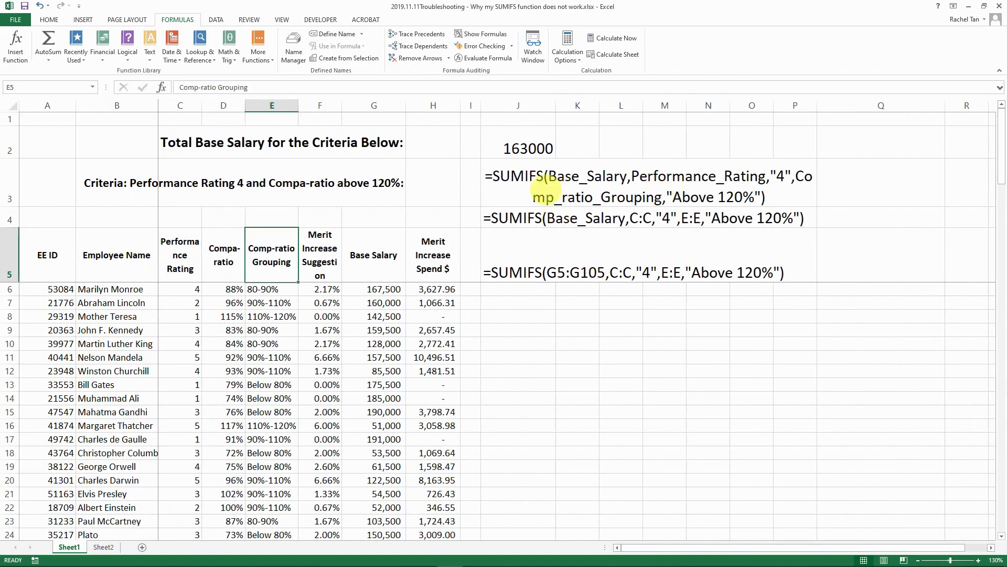
click(599, 186)
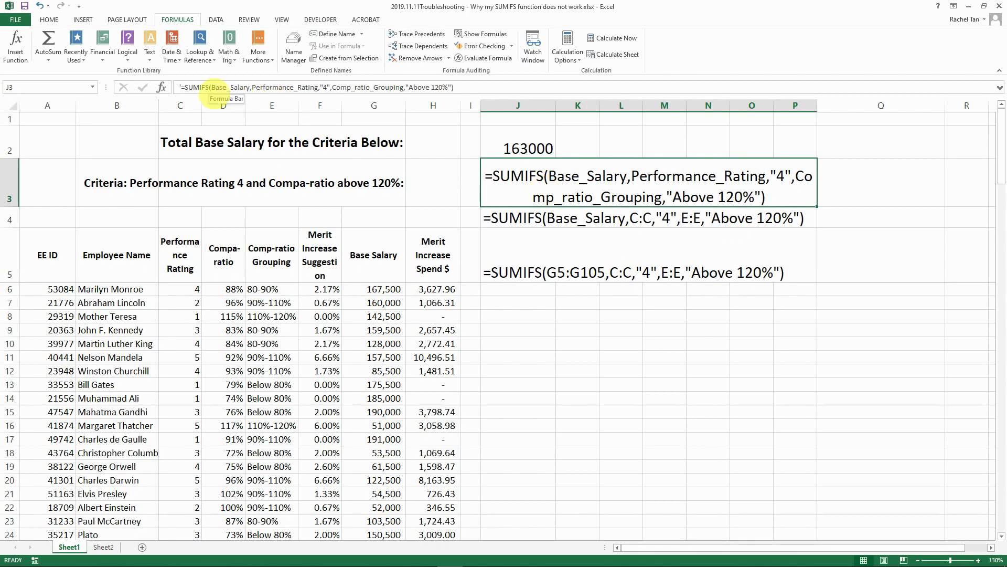
click(55, 263)
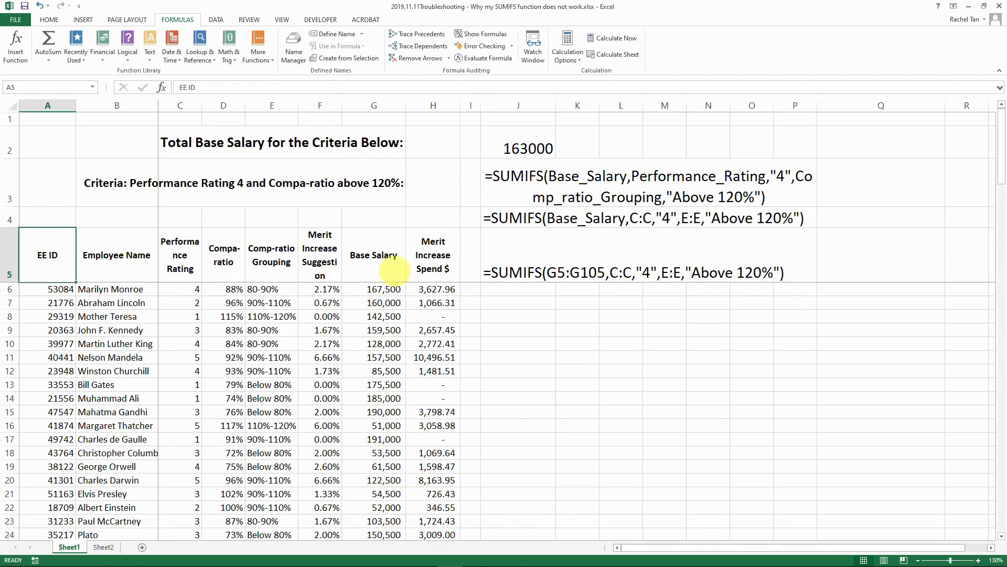
click(534, 181)
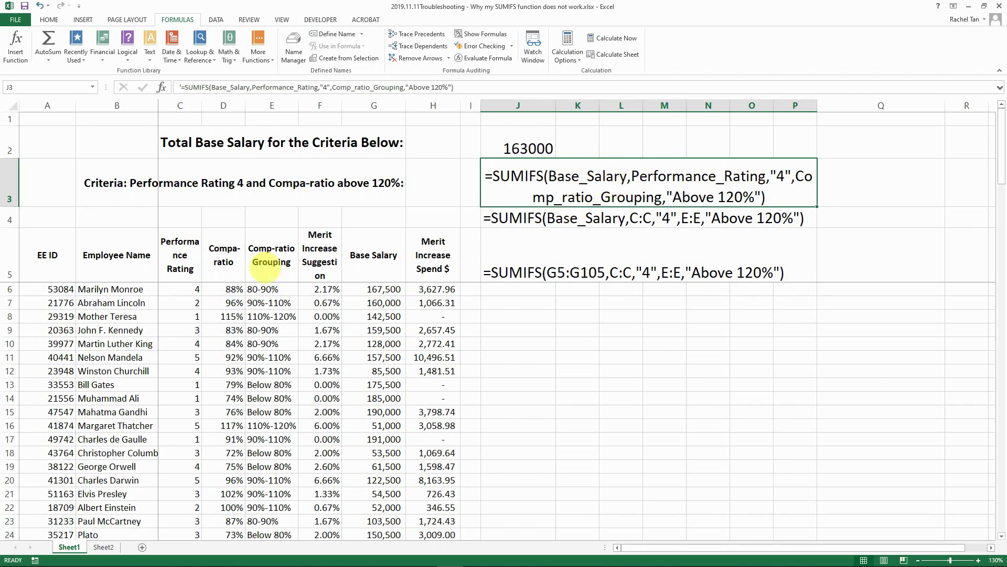
Step: Select the employee table from the EE ID header in A5 through H105
click(47, 257)
key(shift)
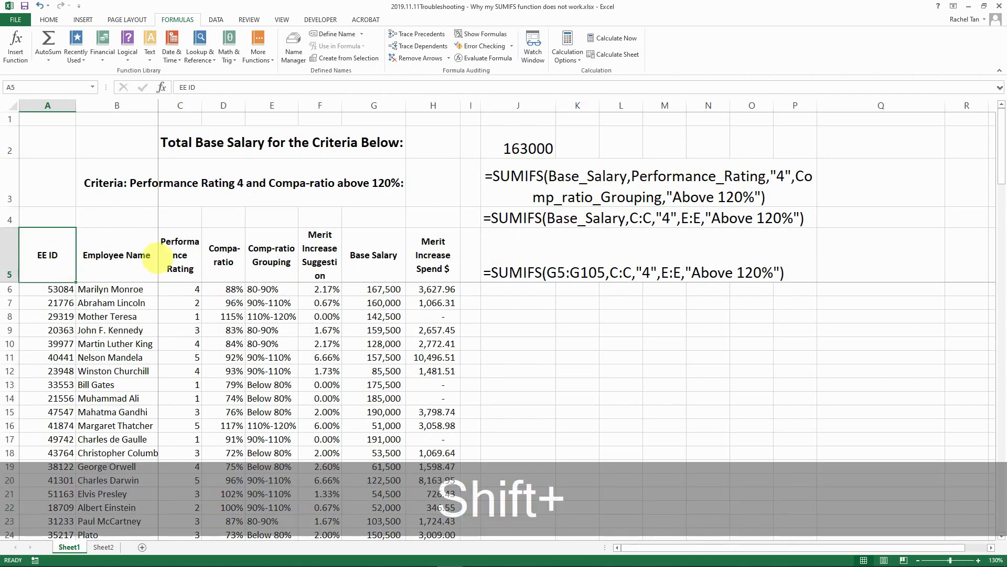
key(shift+Right)
key(ctrl+shift+Right)
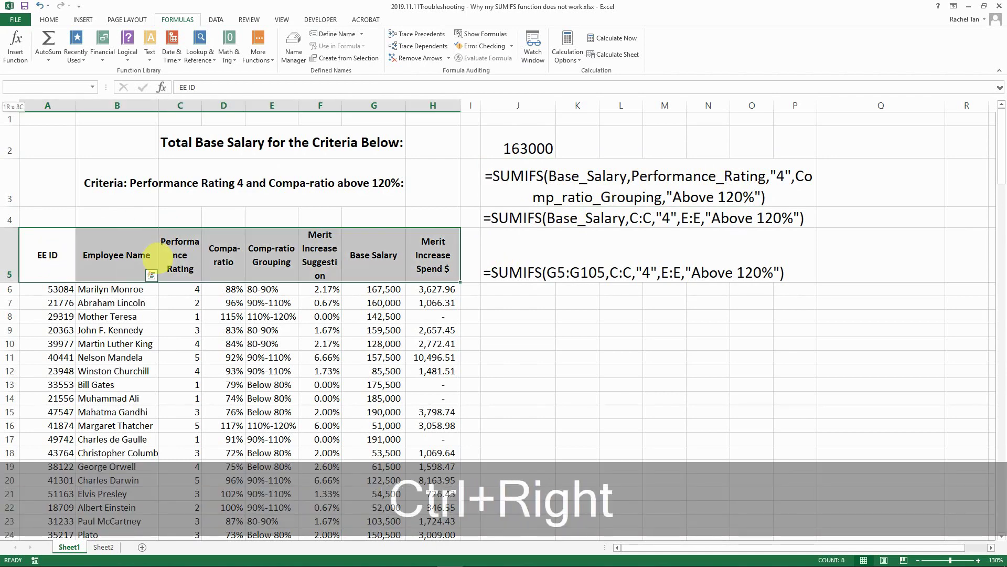
key(ctrl+shift+Down)
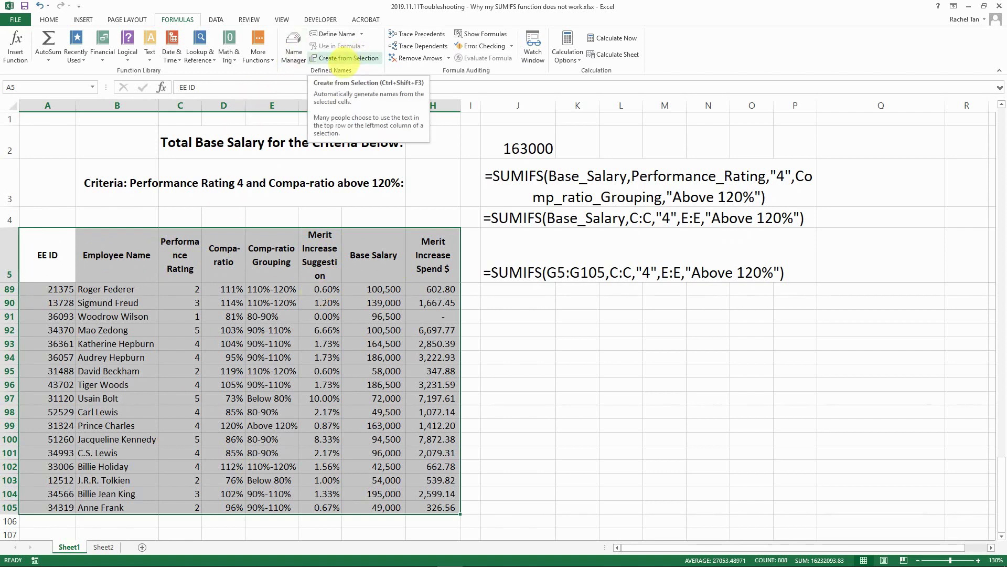
Step: Create range names from the table's top-row headers with Create from Selection
click(346, 58)
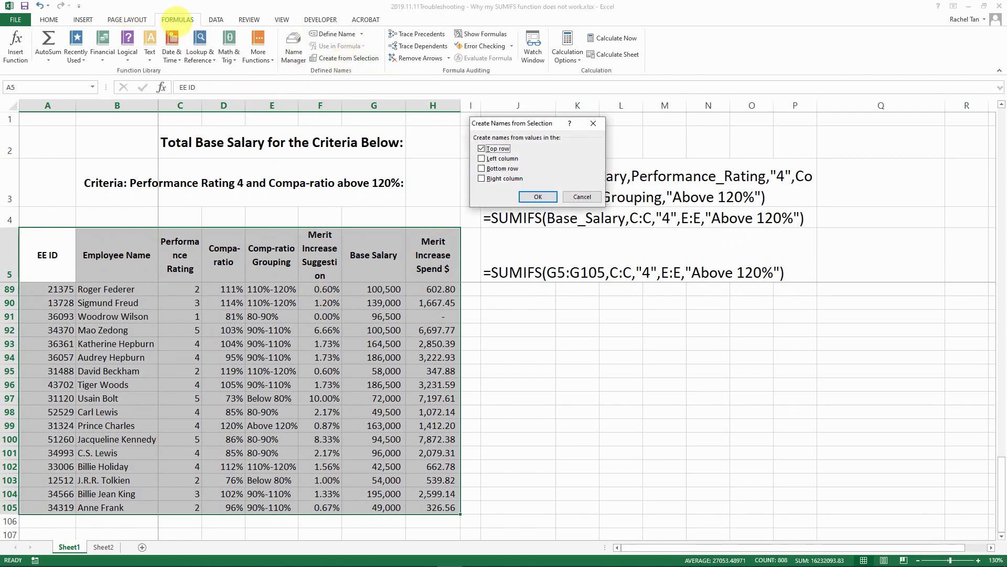
drag(514, 123, 389, 150)
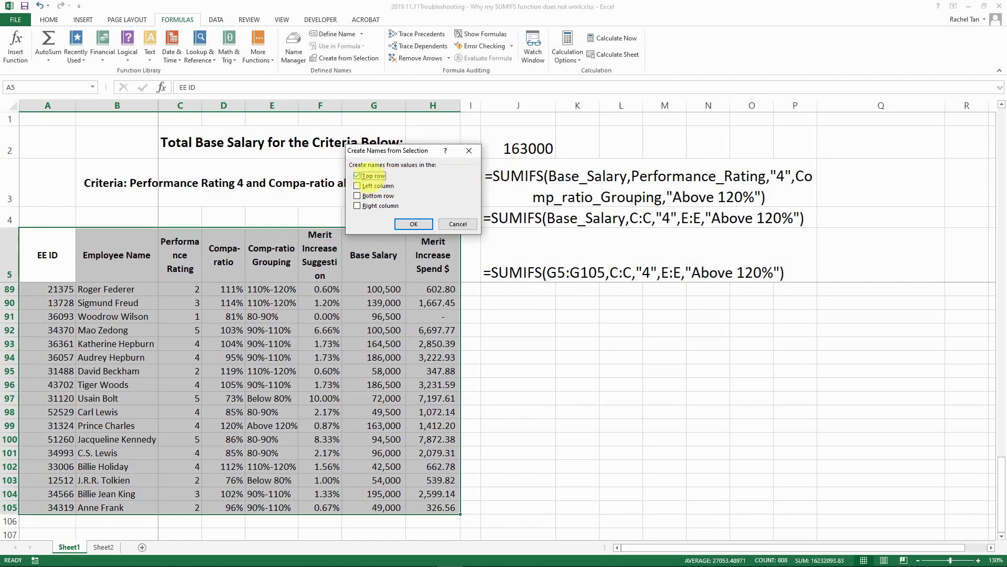
click(407, 223)
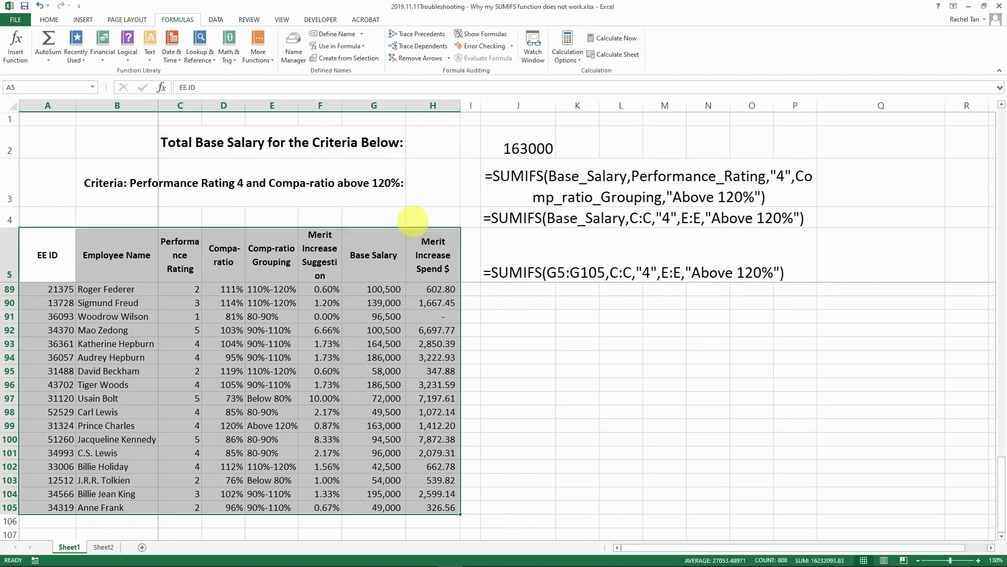
click(340, 273)
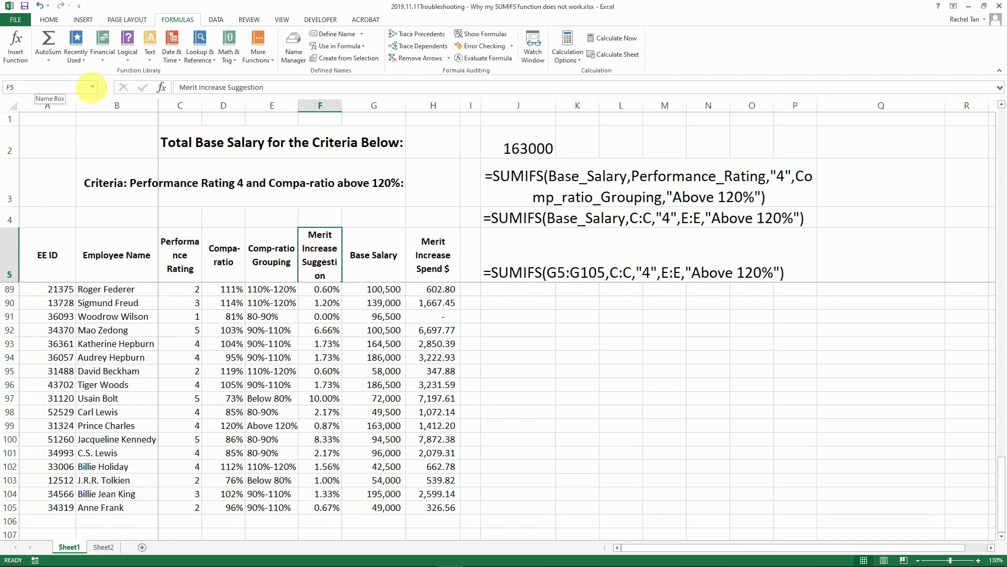
click(93, 88)
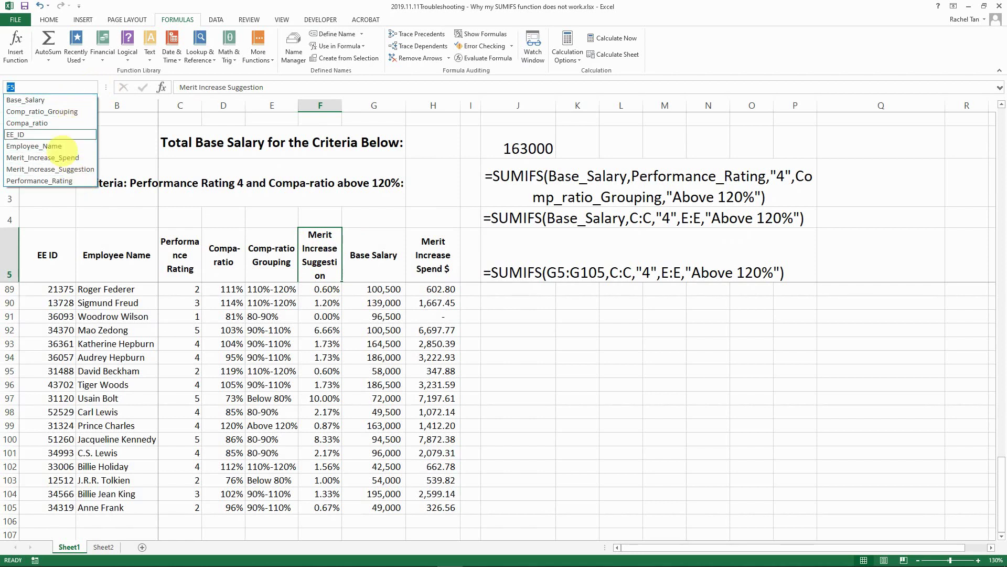
click(26, 100)
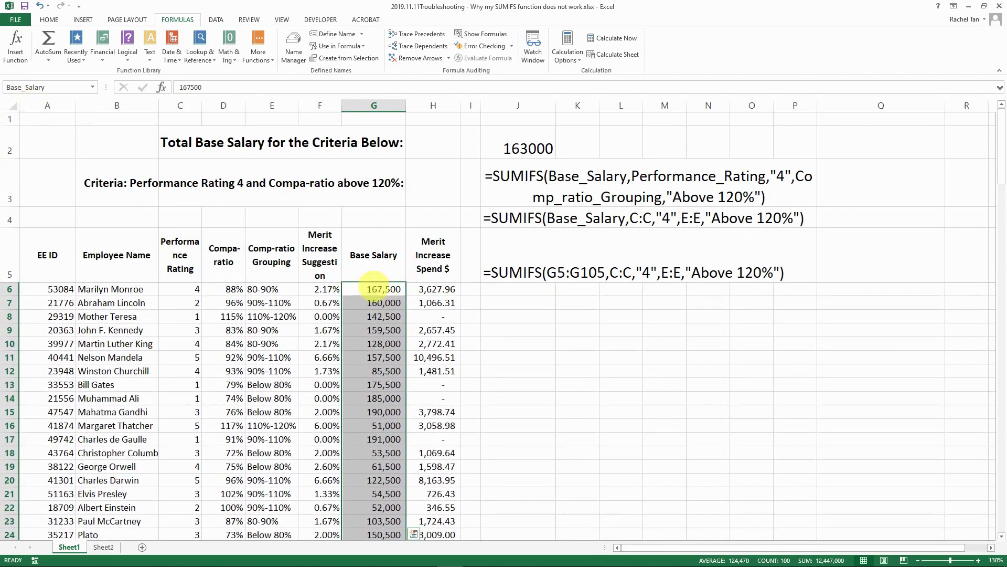
scroll(383, 303, down, 8)
scroll(378, 303, down, 20)
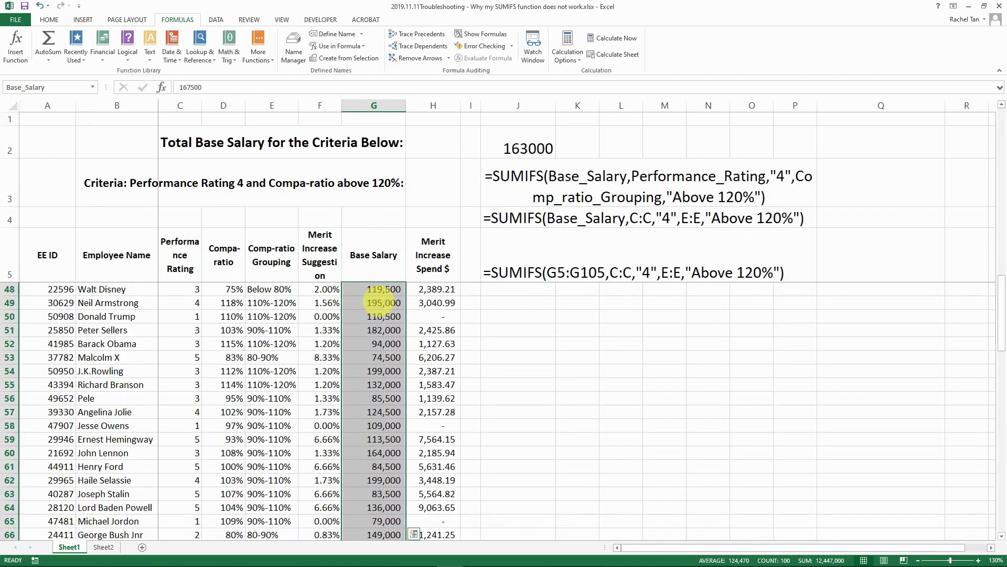
scroll(378, 301, up, 11)
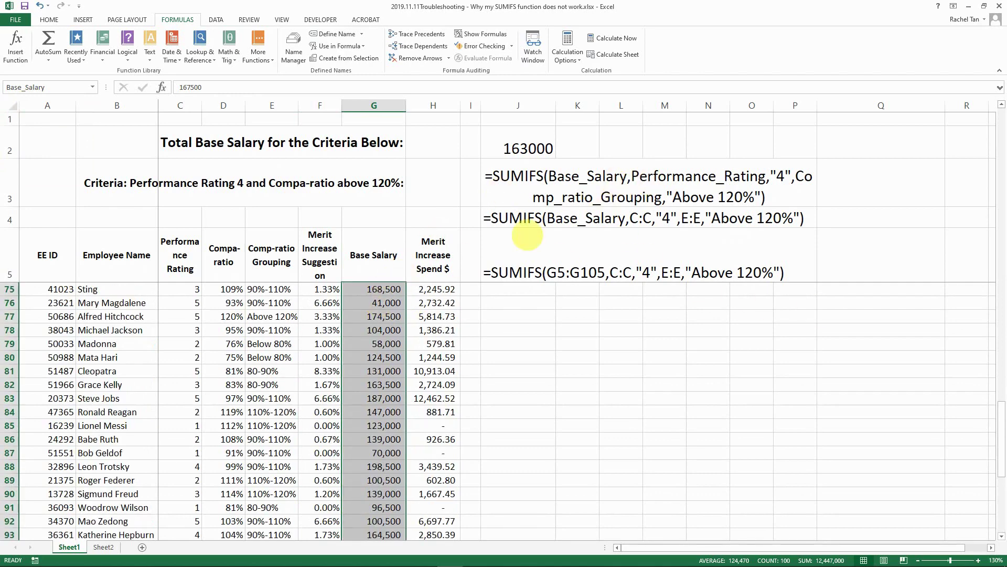
click(376, 255)
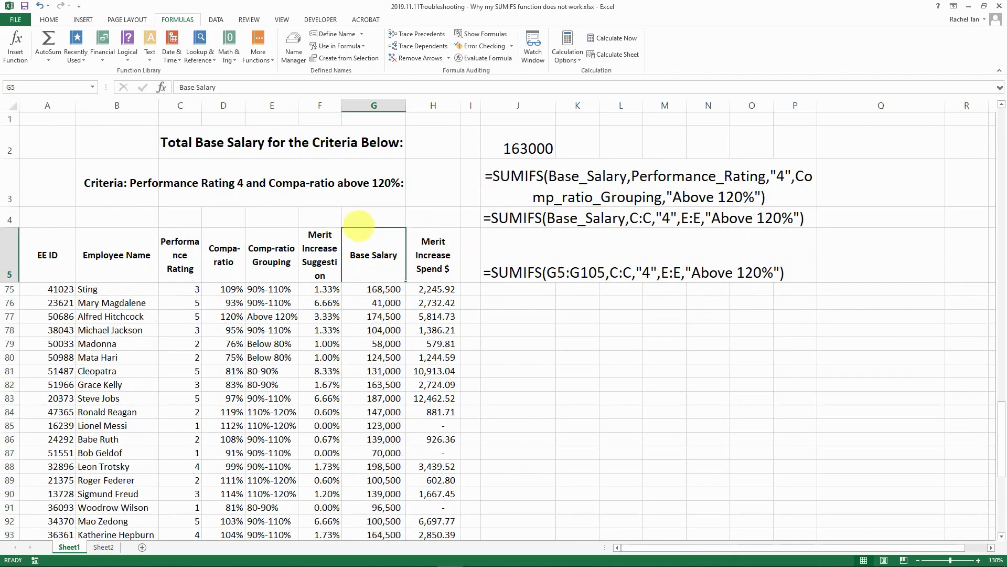
key(Return)
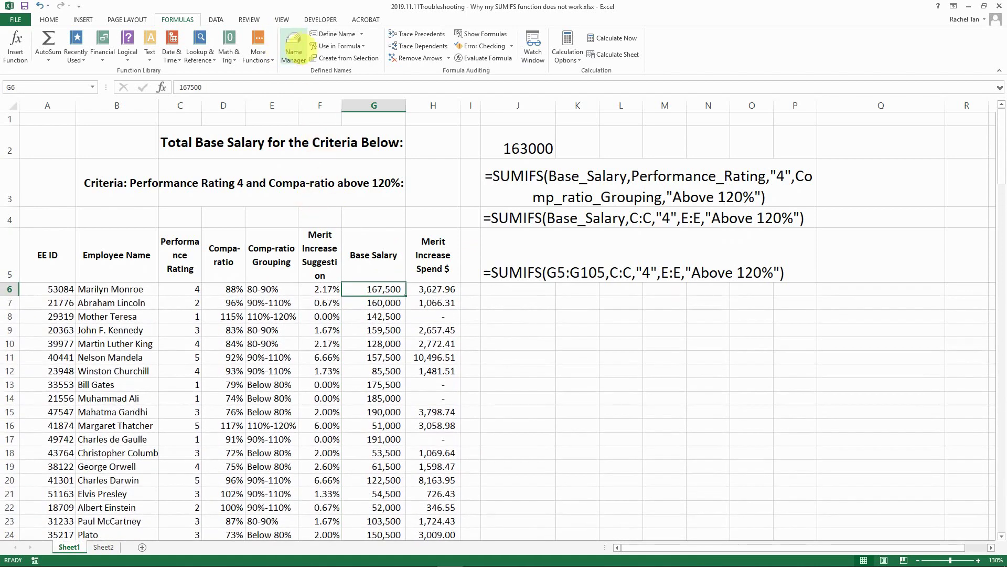
Step: Review the defined names in Name Manager, then edit J3's formula from its beginning
click(294, 46)
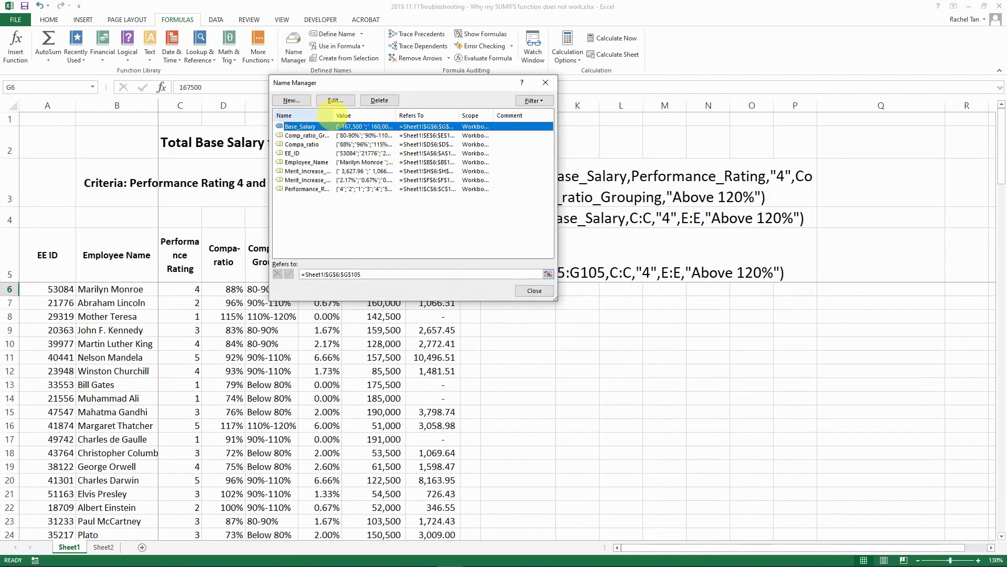
double_click(333, 115)
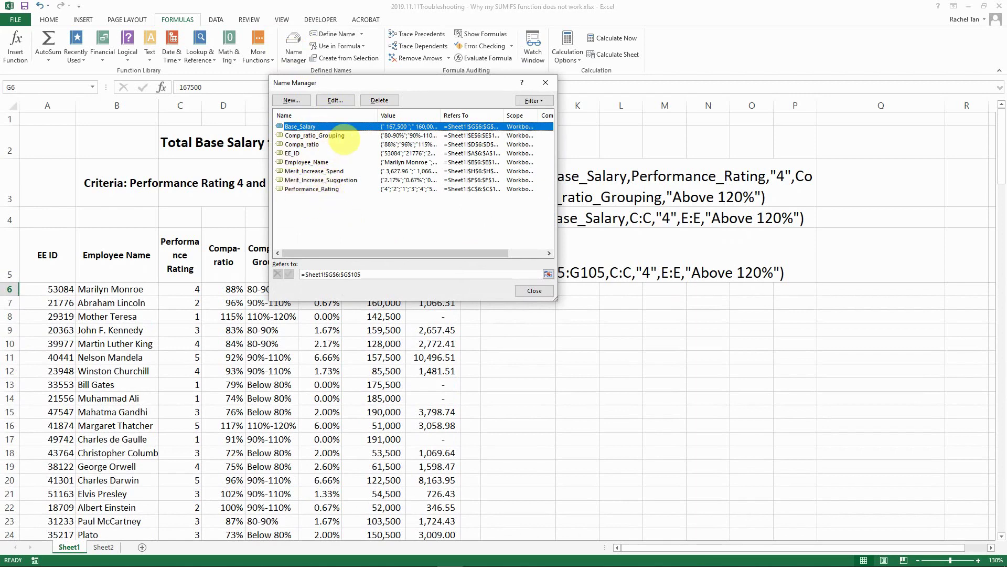
click(535, 291)
click(529, 177)
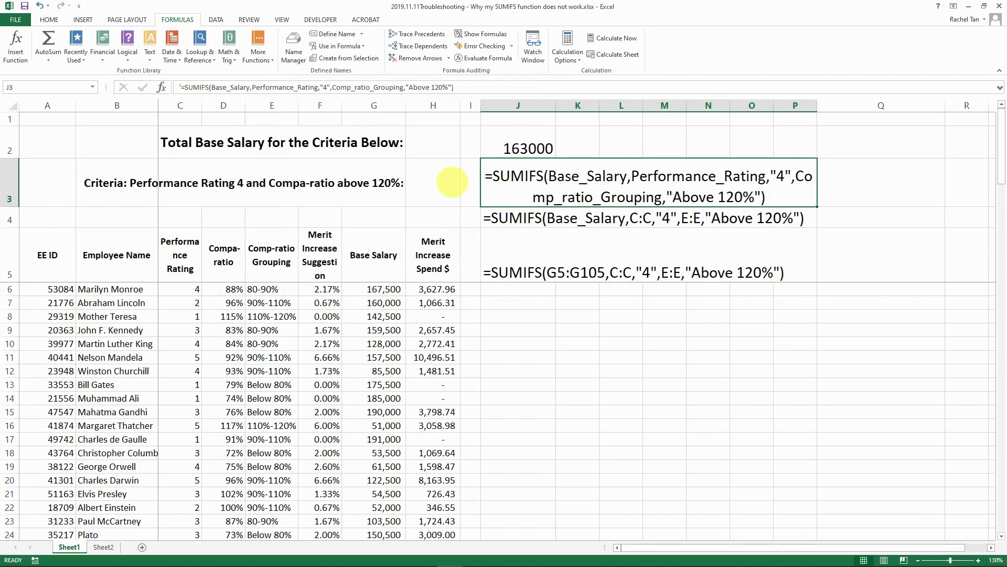
click(181, 87)
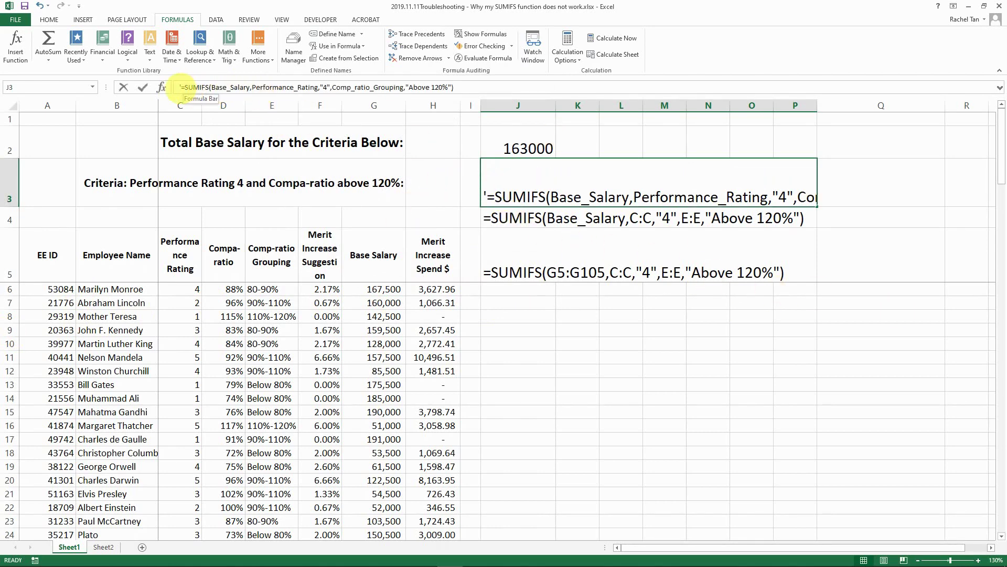
Step: Delete J3's leading apostrophe and commit it so the named-range SUMIFS shows 163000
key(BackSpace)
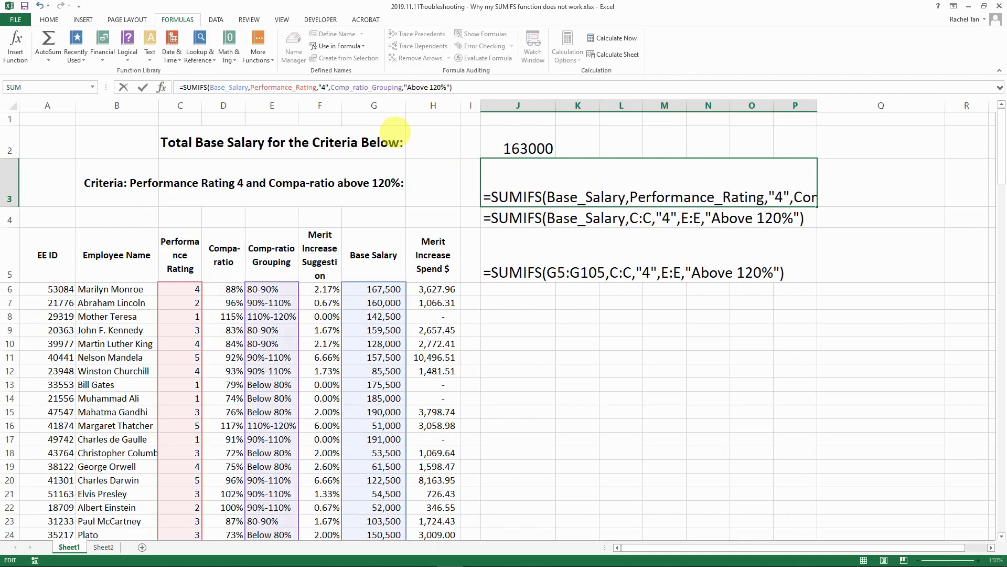
key(ctrl+Return)
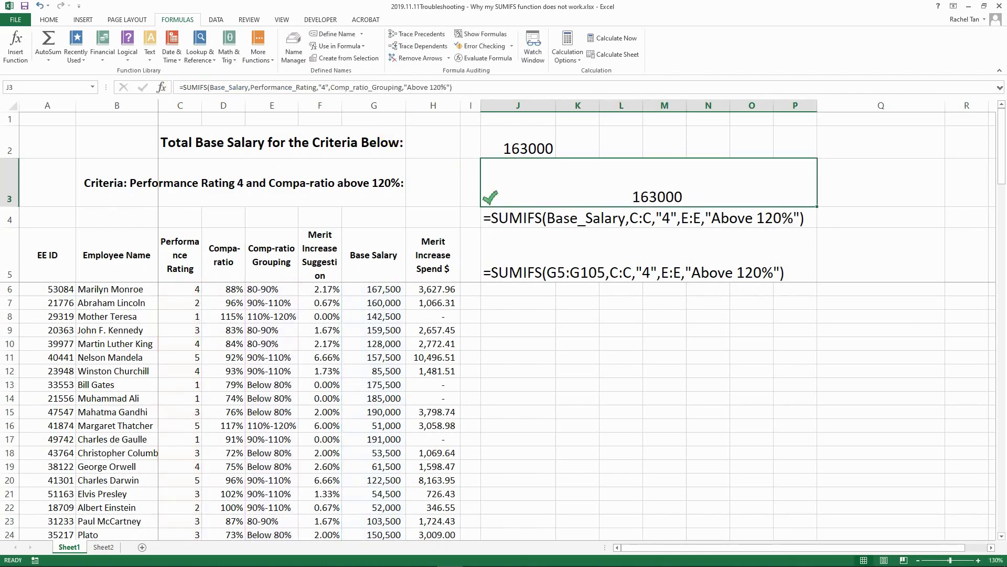
click(514, 222)
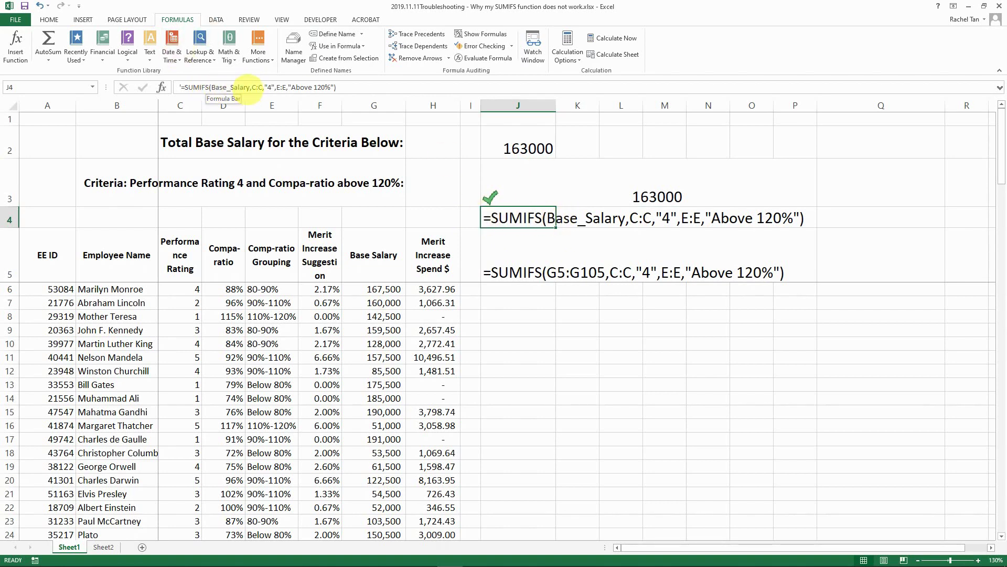
Step: Remove J4's leading apostrophe so its Base_Salary SUMIFS calculates, returning #VALUE!
click(250, 87)
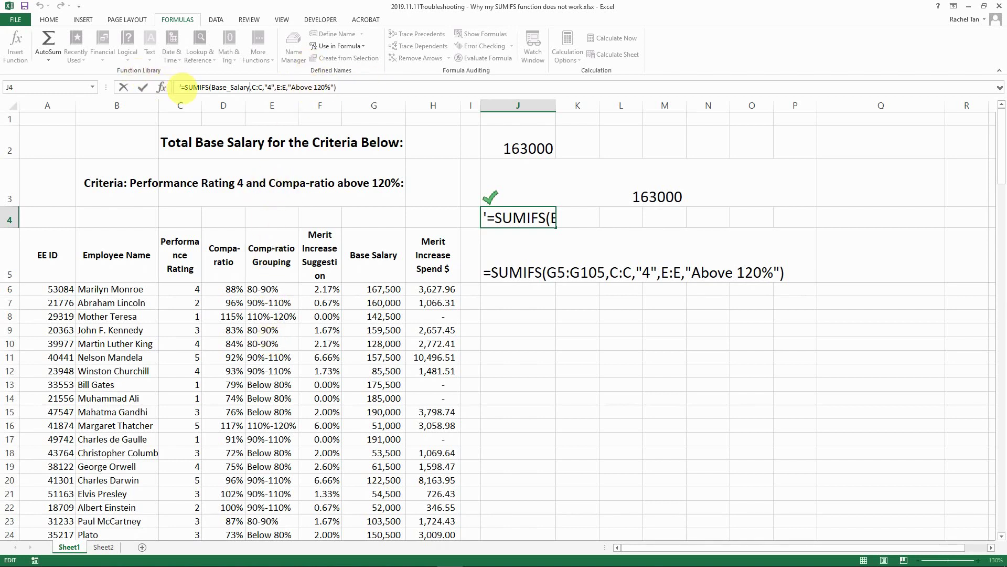
click(182, 88)
key(Delete)
key(Return)
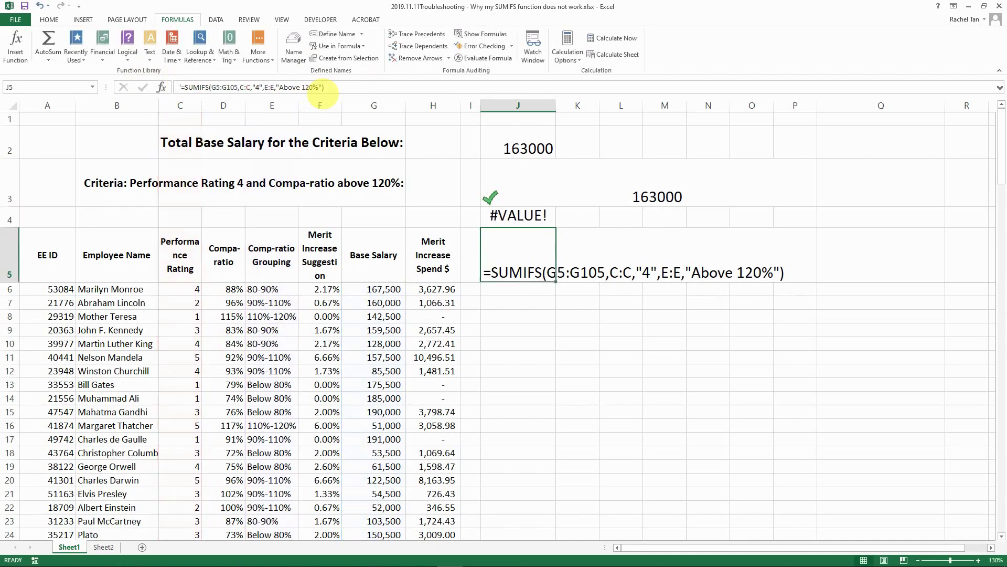
key(Up)
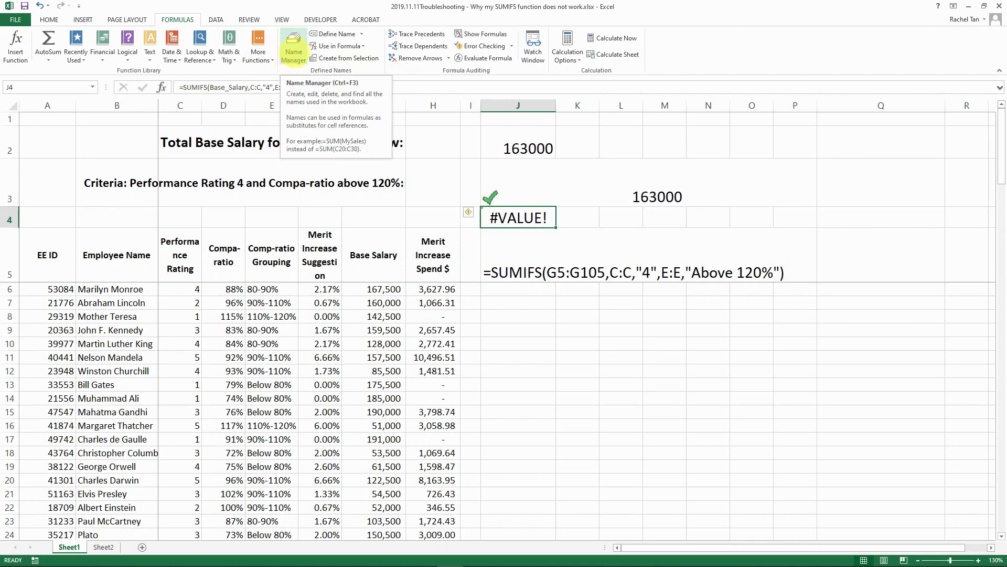
Step: In Name Manager, copy Base_Salary's reference =Sheet1!$G$6:$G$105
click(294, 54)
drag(351, 76, 341, 146)
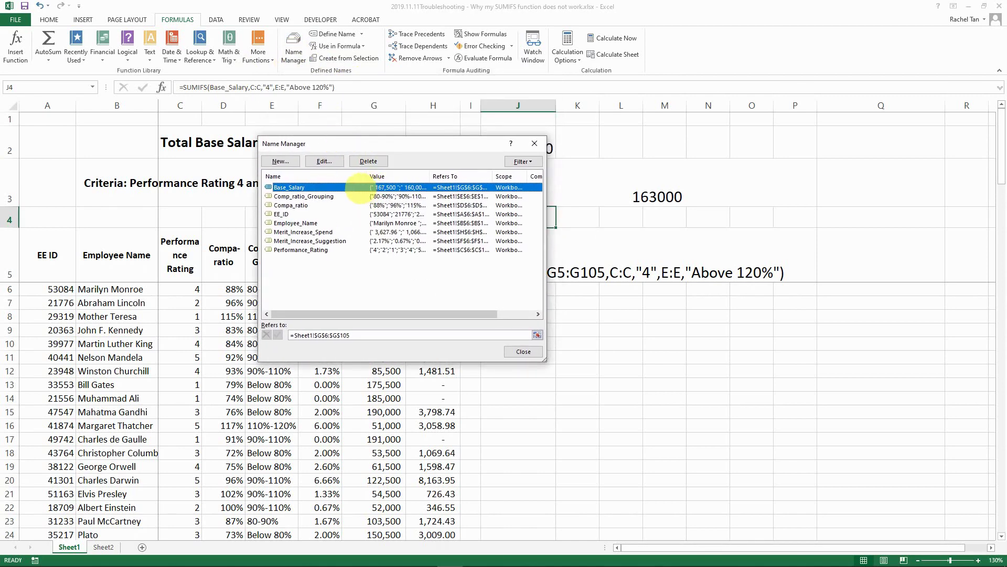
double_click(366, 176)
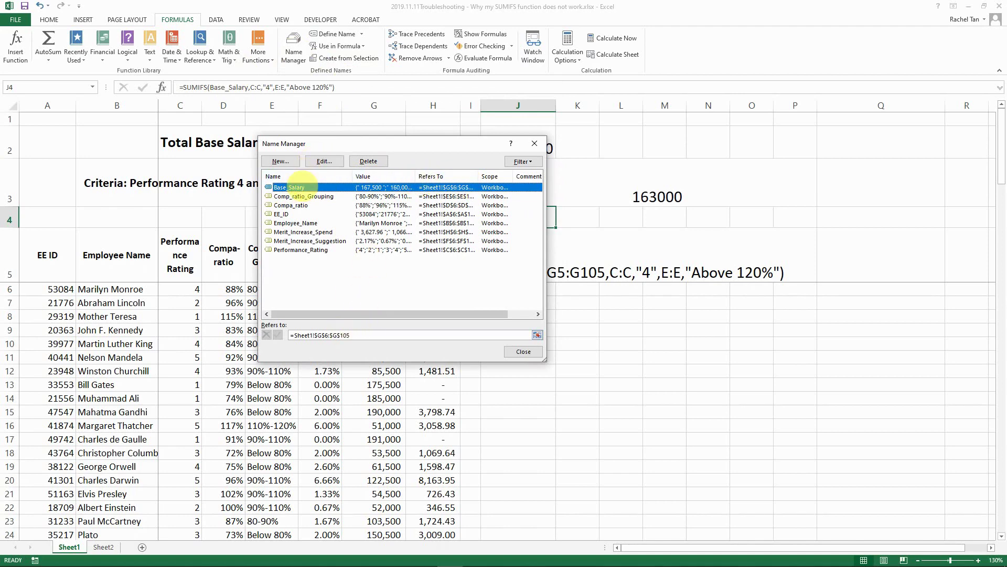
click(394, 336)
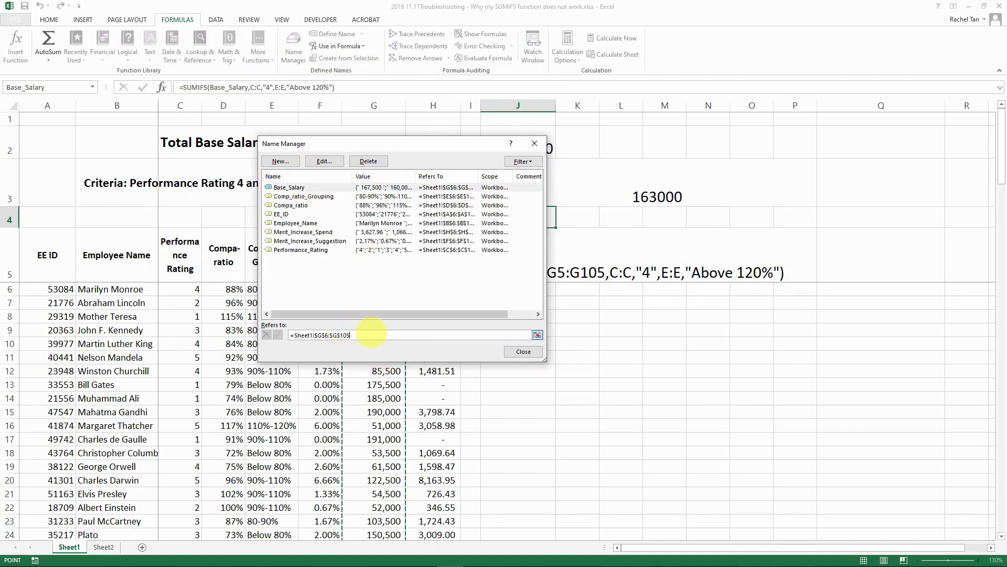
drag(377, 147, 595, 41)
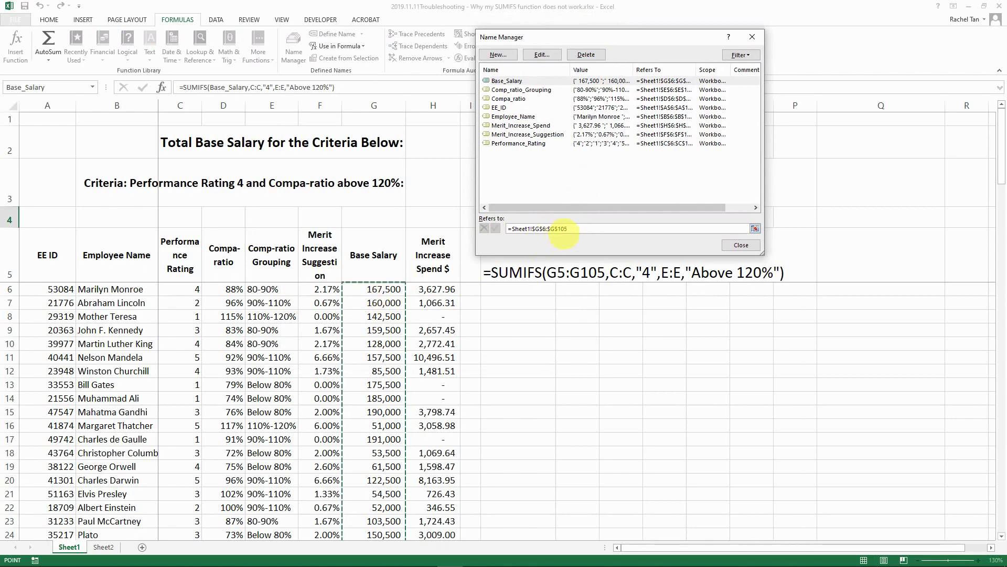
click(543, 229)
click(483, 227)
key(shift+Down)
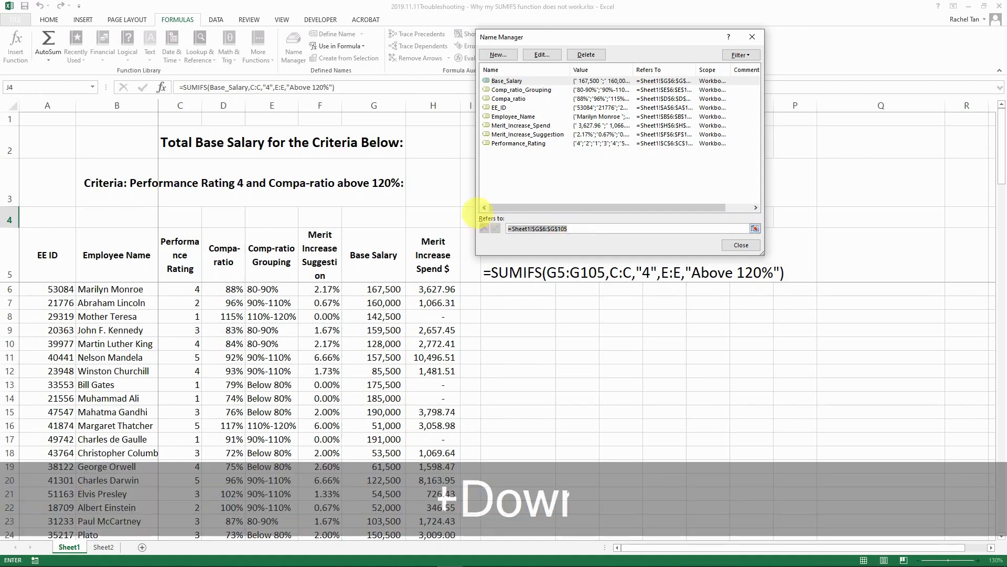
key(ctrl+c)
click(741, 245)
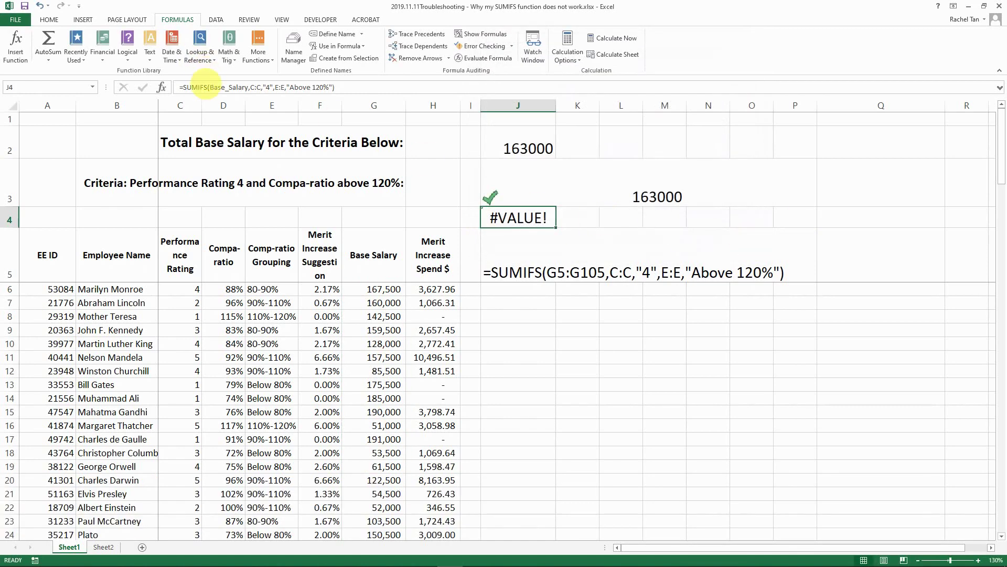
drag(210, 87, 226, 88)
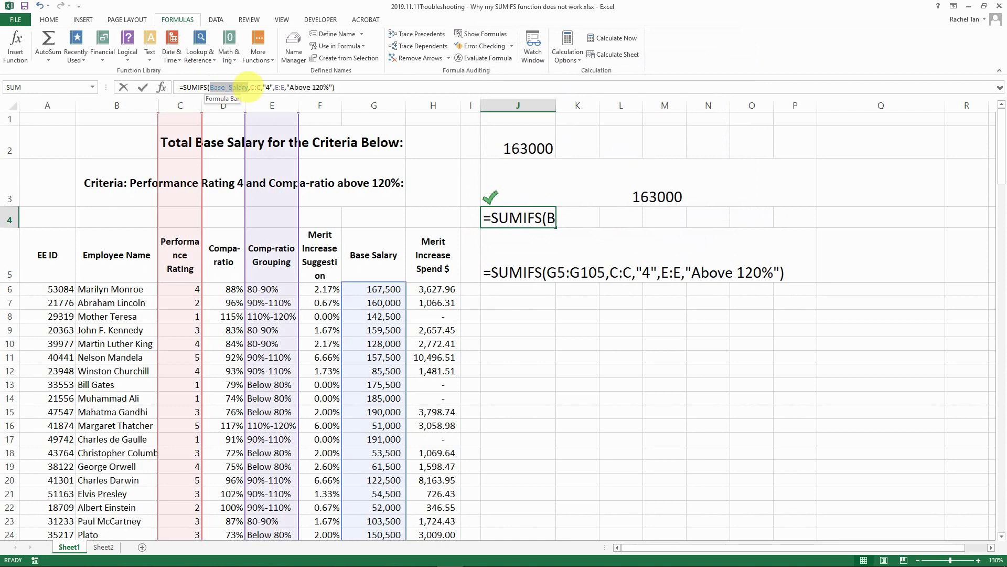
key(ctrl+v)
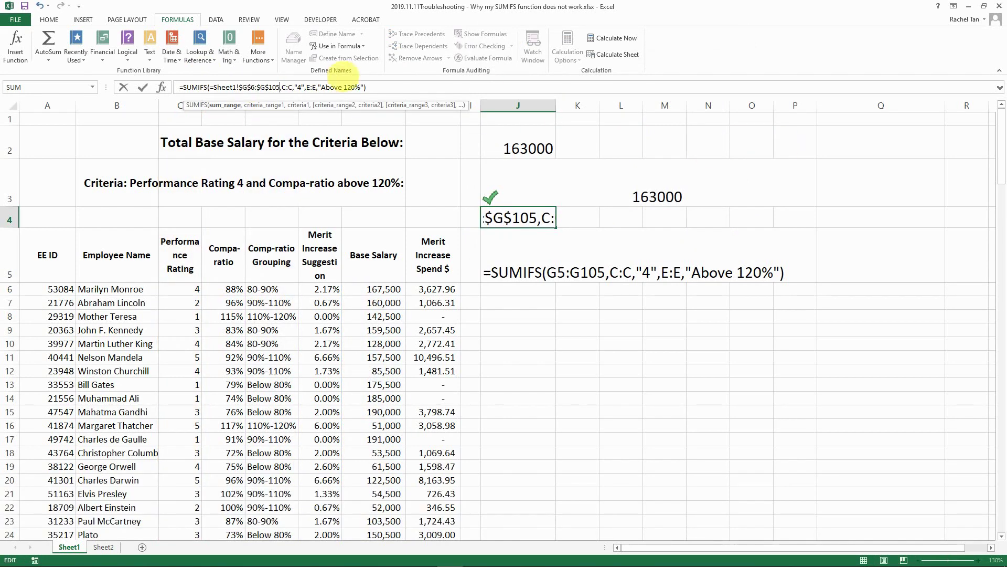
key(Return)
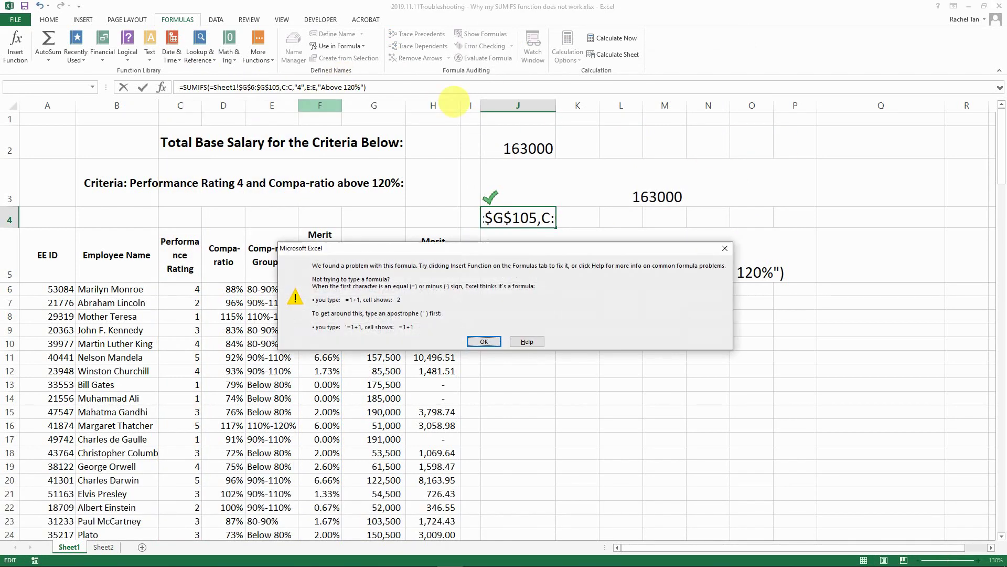
key(Return)
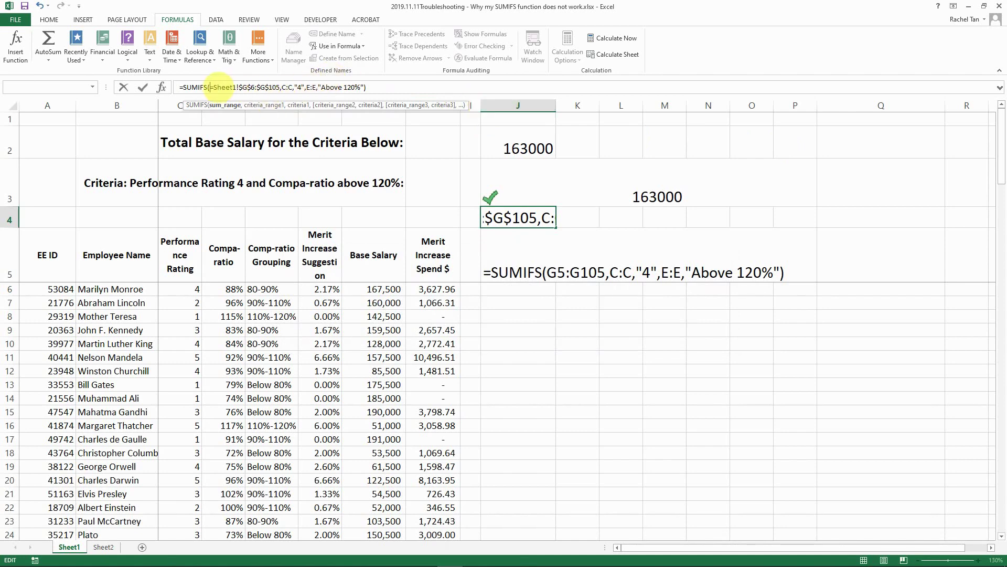
click(213, 87)
key(BackSpace)
key(Return)
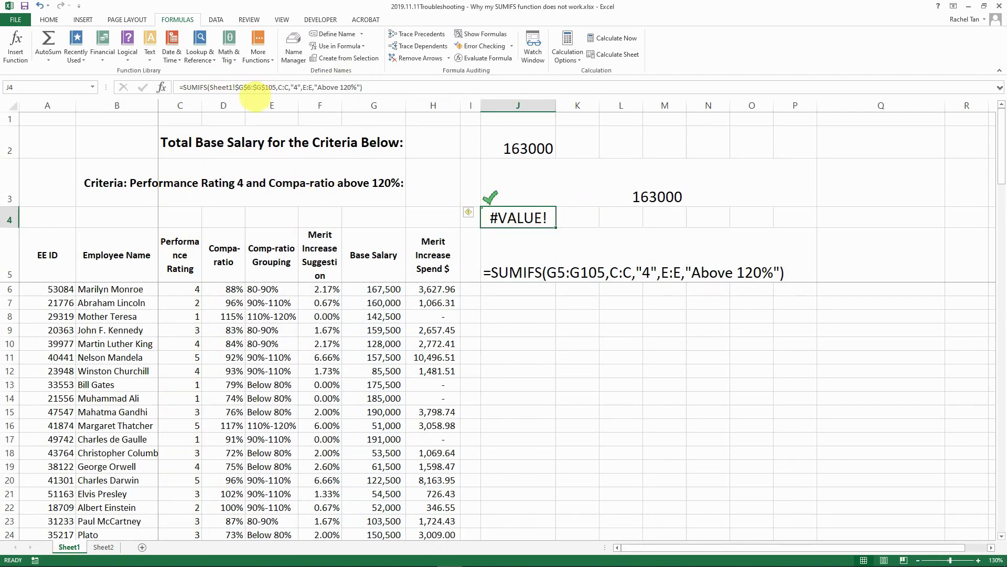
click(245, 86)
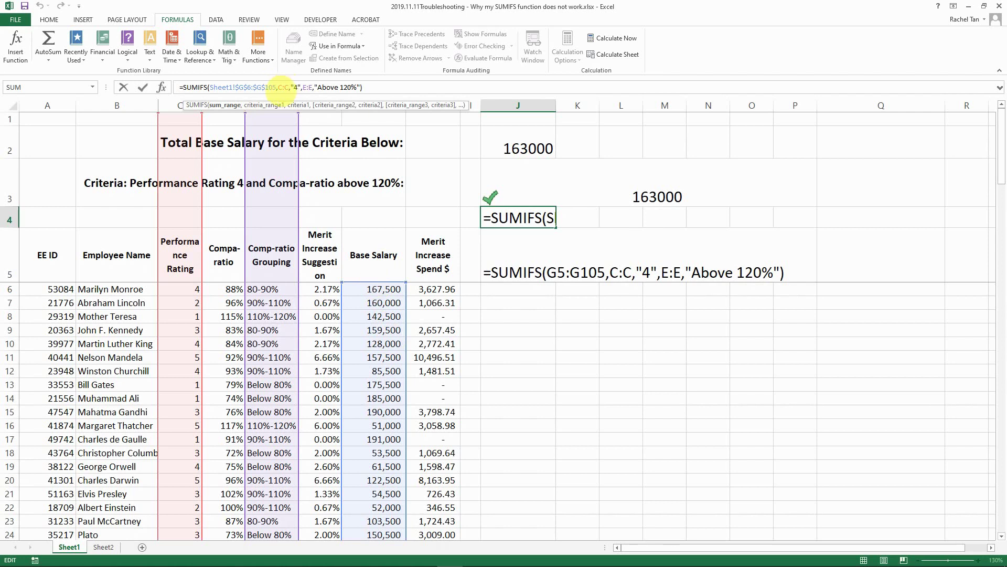
click(169, 106)
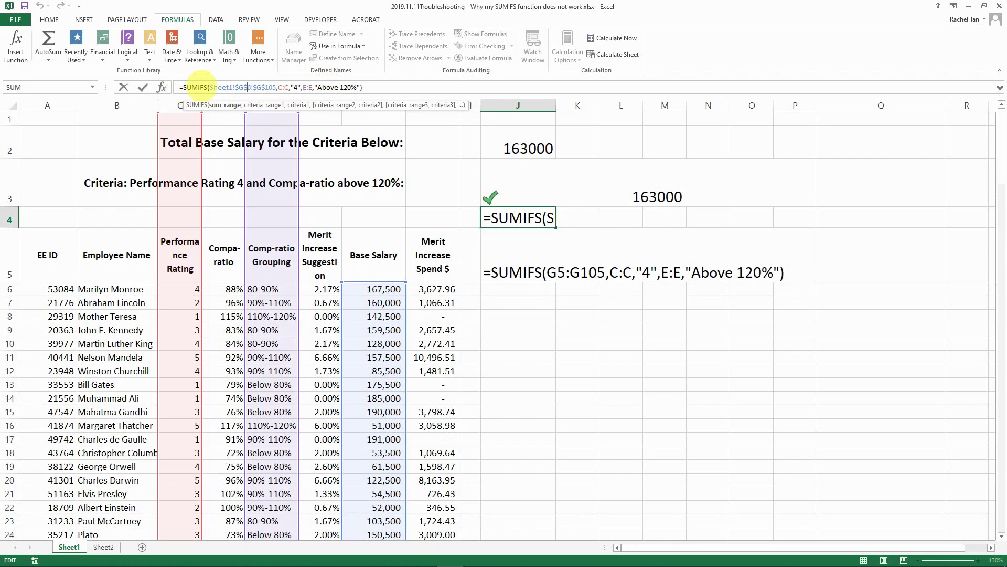
Step: Make J5's G5:G105 SUMIFS live by deleting its apostrophe; it also returns #VALUE!
key(ctrl+Return)
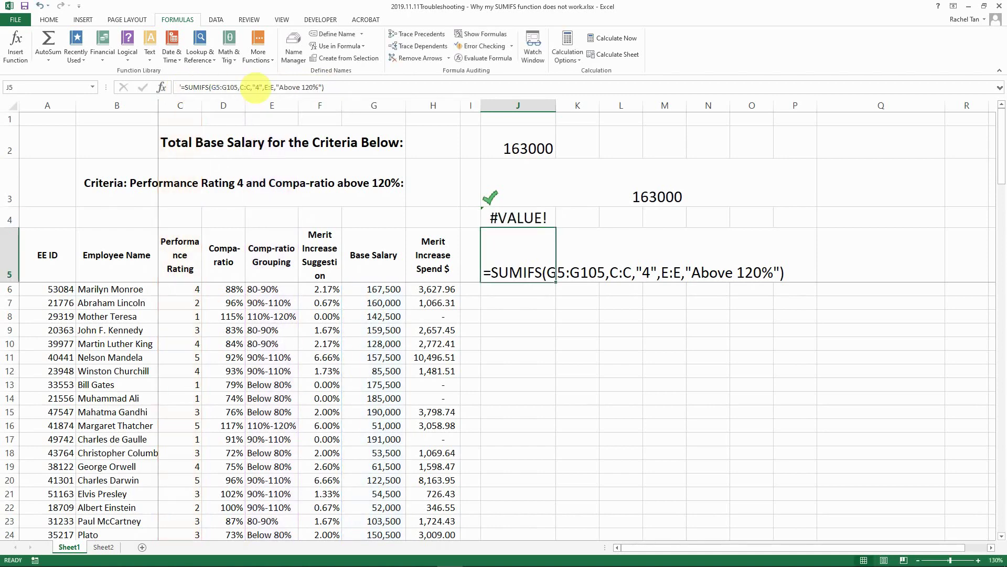
key(Down)
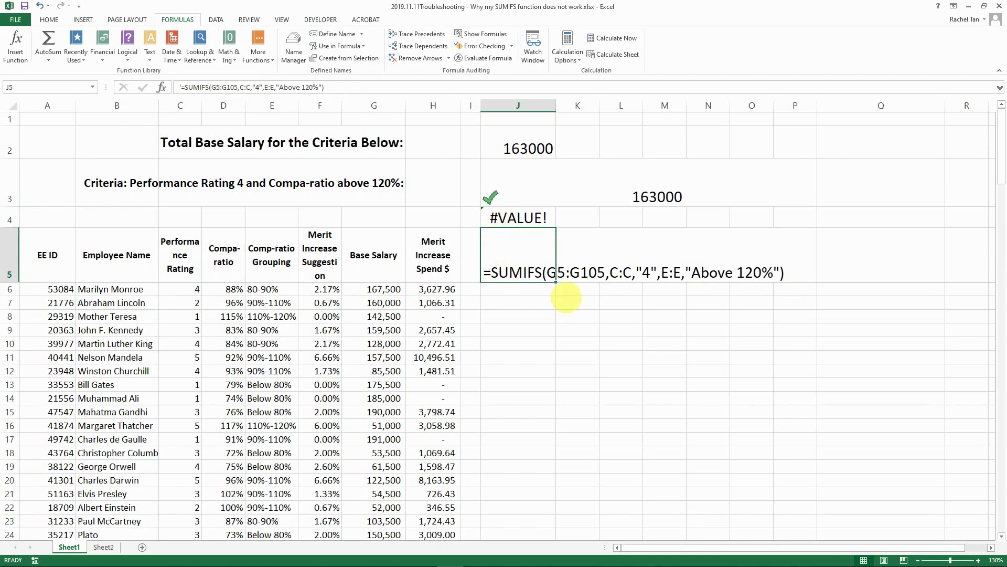
click(211, 87)
click(180, 87)
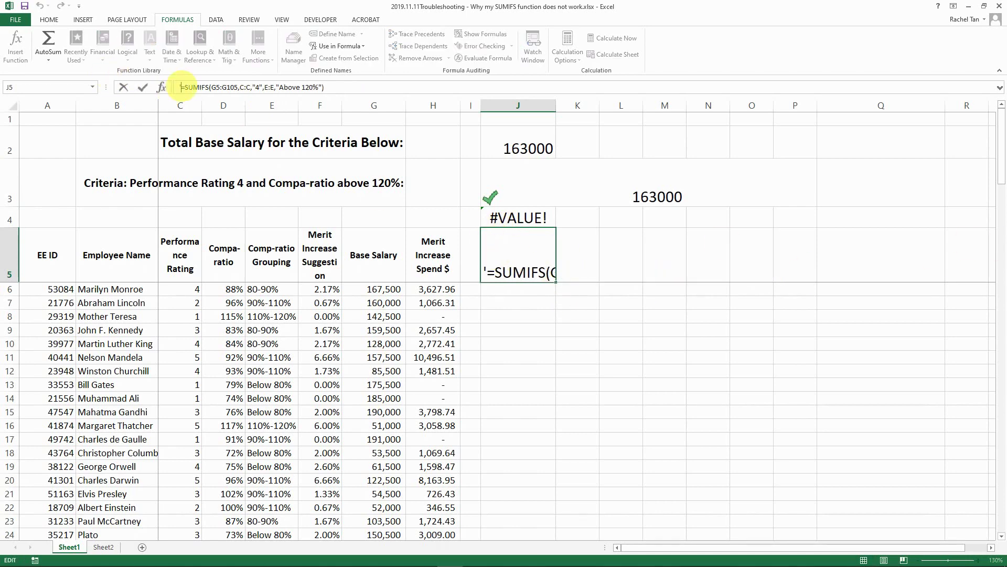
key(BackSpace)
key(Return)
key(Up)
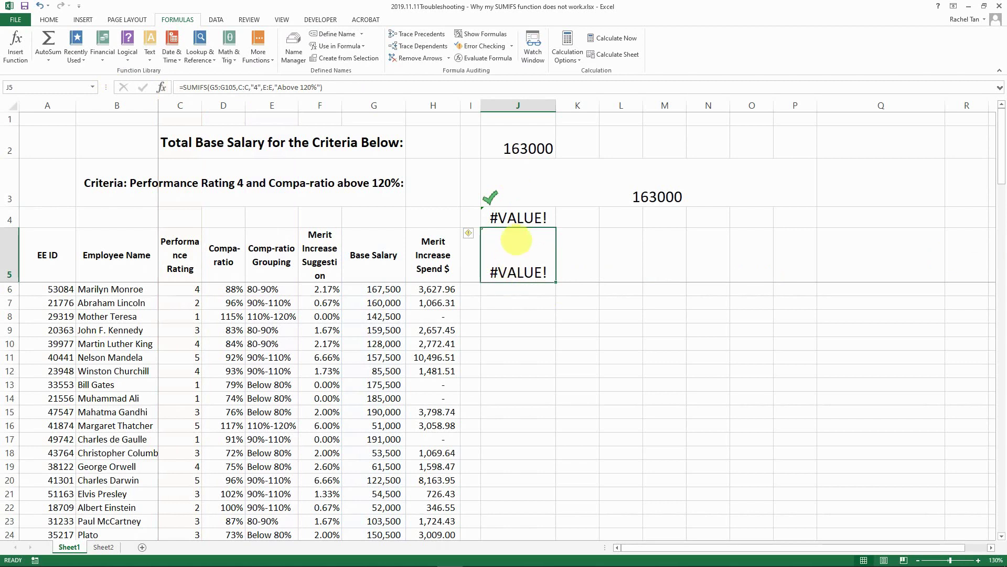
click(524, 218)
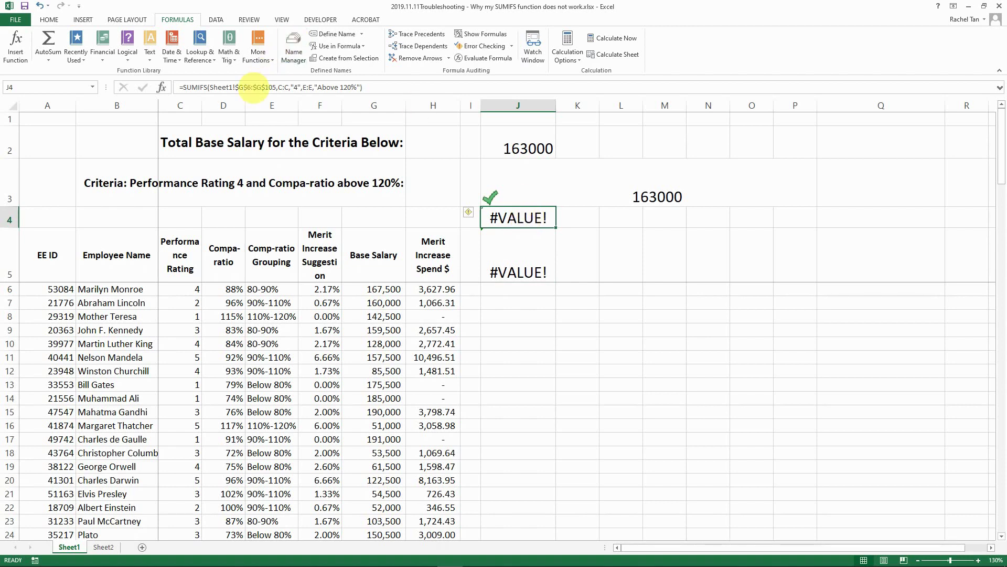
Step: In J4's formula, change the C:C criteria range to $C$6:$C$105
click(252, 87)
drag(253, 87, 209, 87)
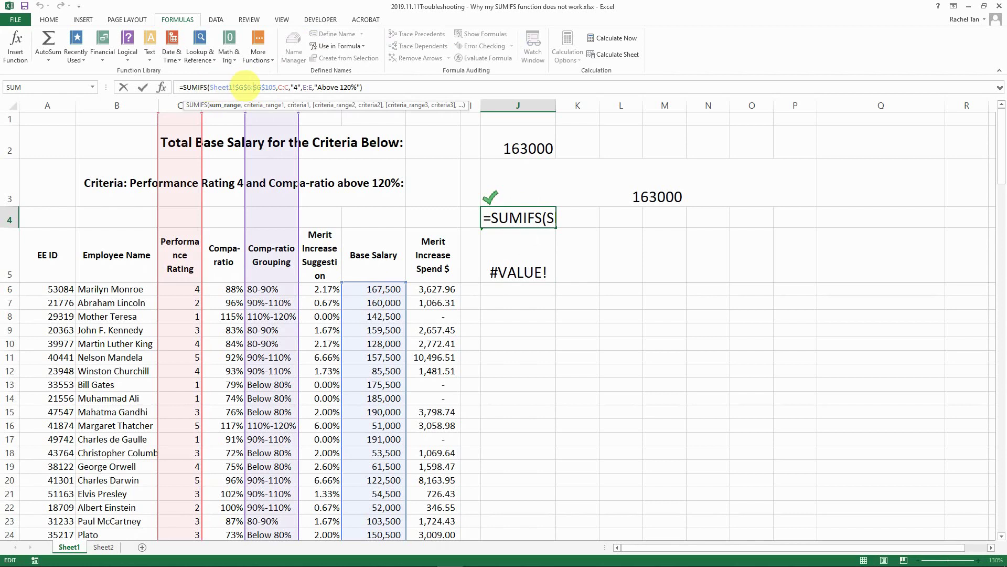
click(283, 87)
click(297, 87)
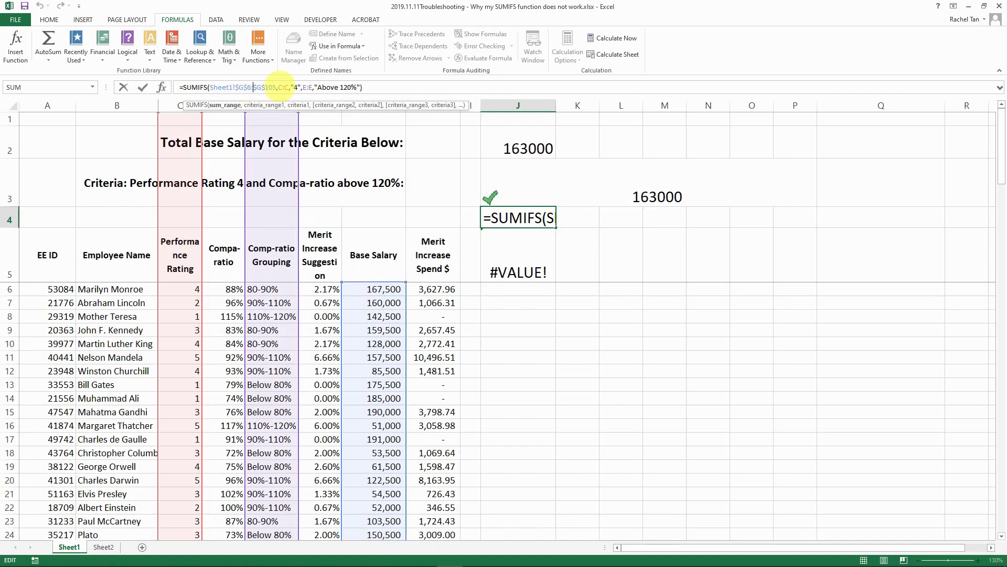
click(283, 87)
key(ctrl+v)
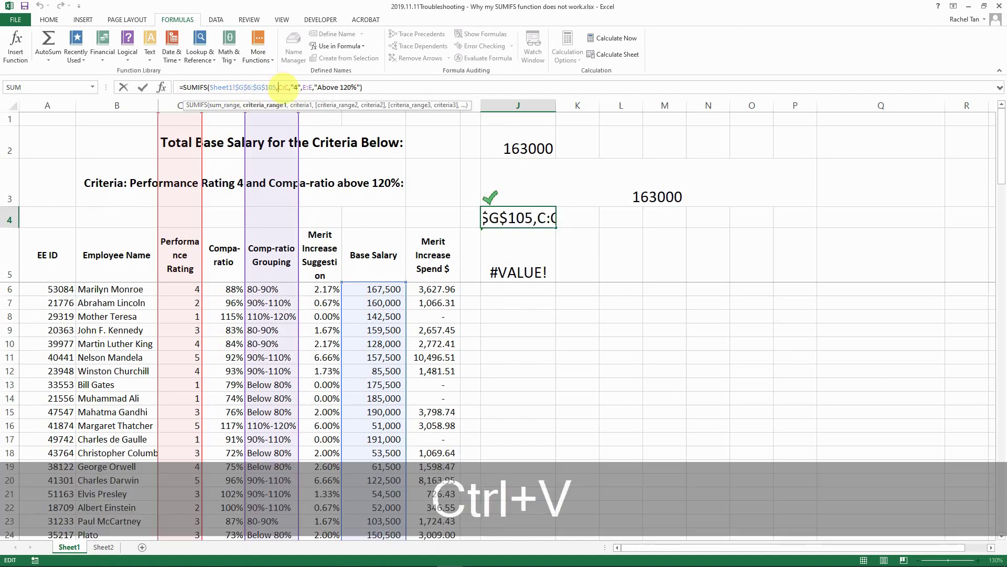
text($)
key(Right)
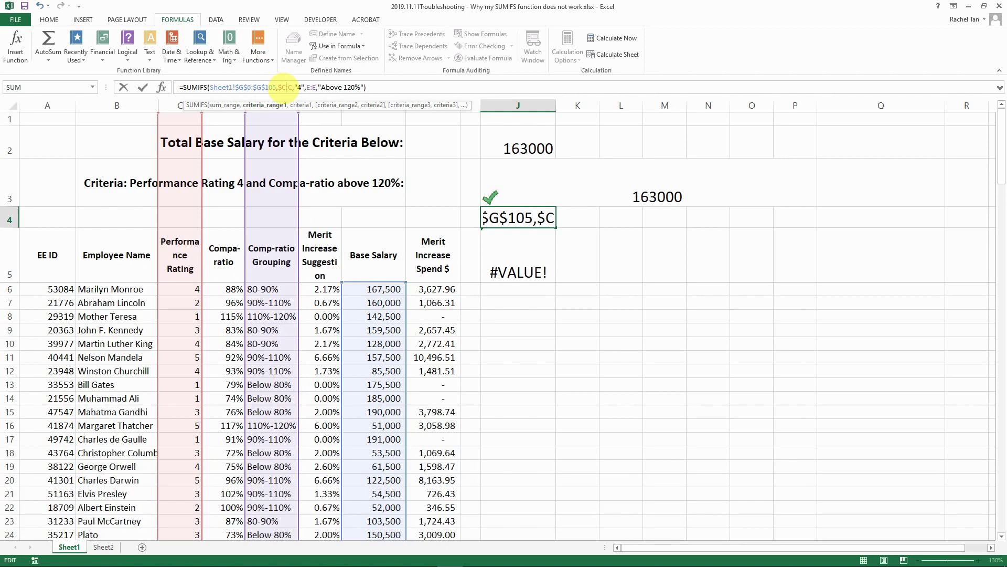
text($6)
key(Right)
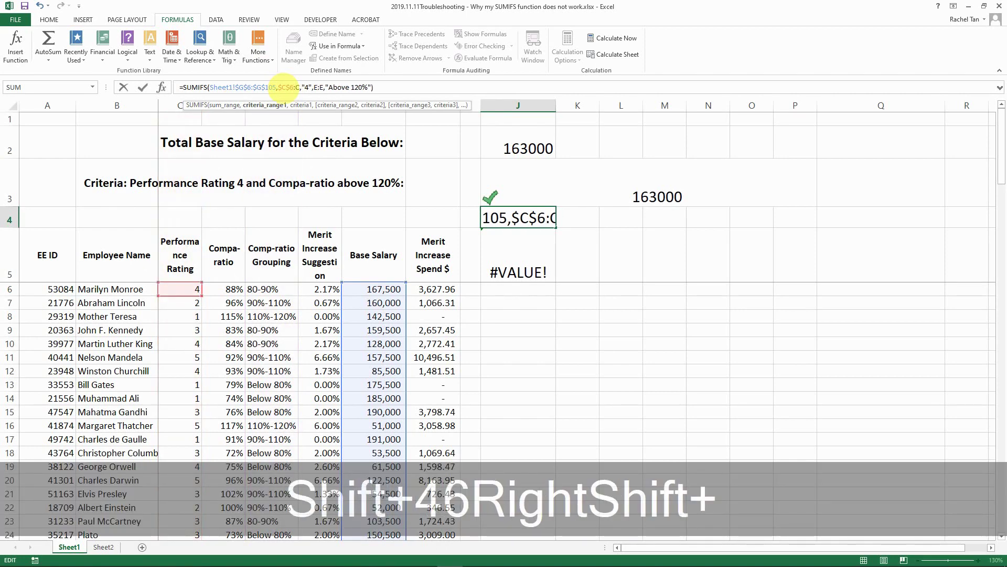
text($)
key(Right)
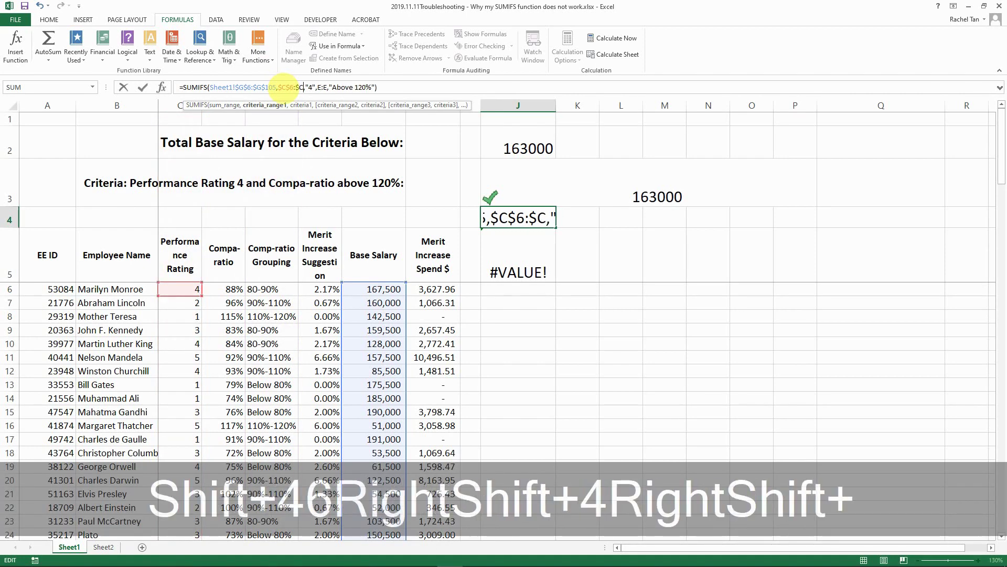
text($105)
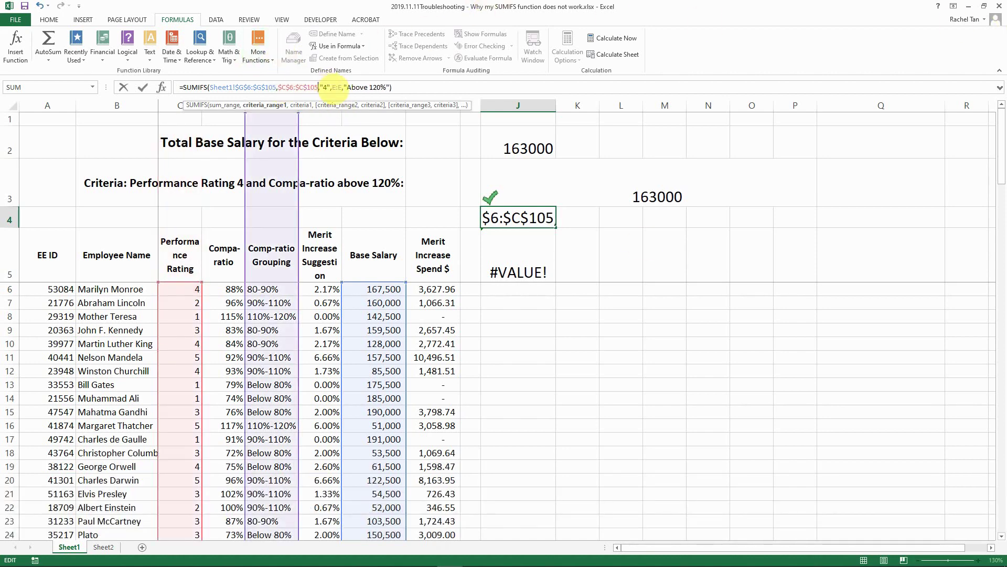
Step: Change J4's E:E criteria range to $E$6:$E$105 and commit, returning 163000
click(334, 88)
text($)
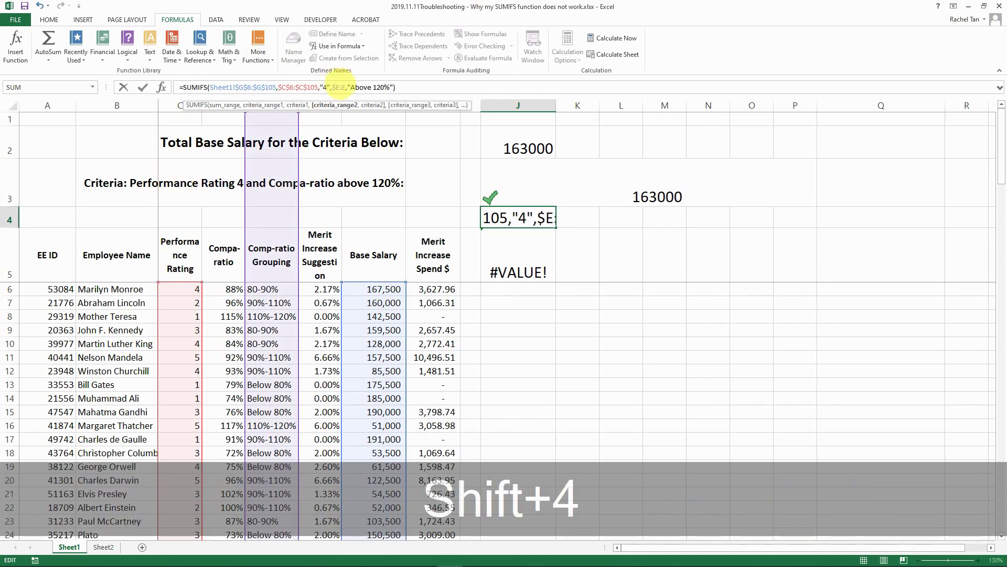
key(Right)
key(Right)
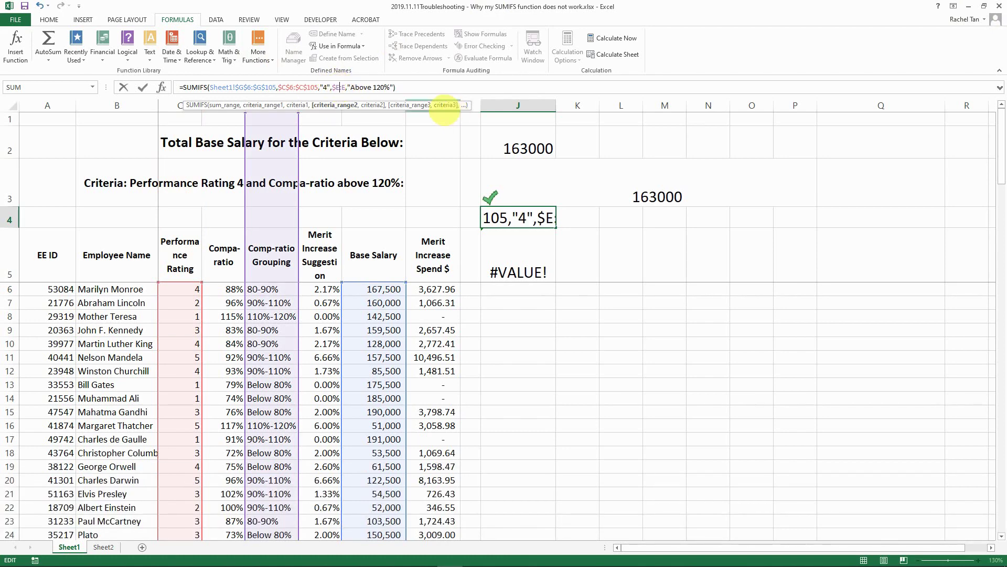
text(6:)
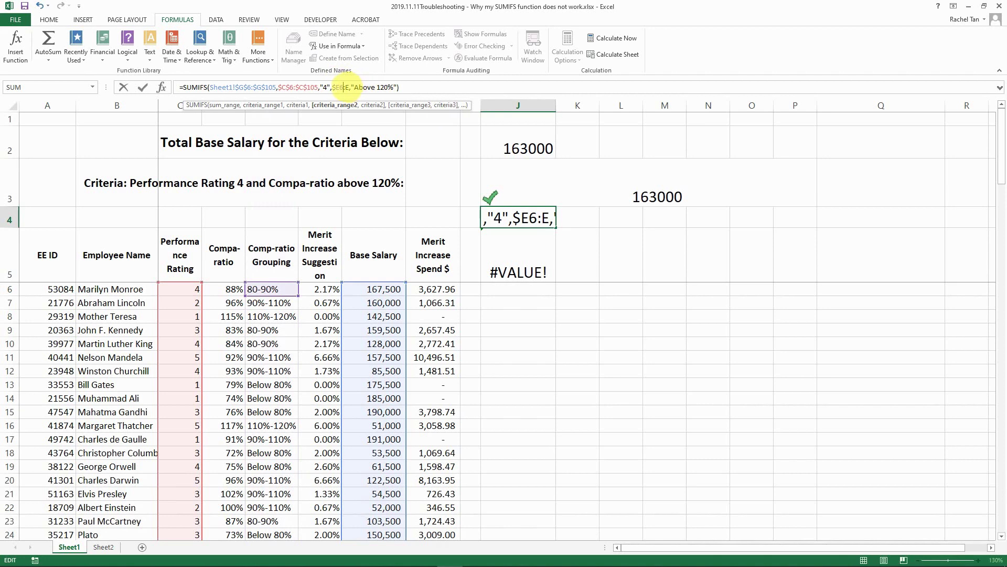
text($)
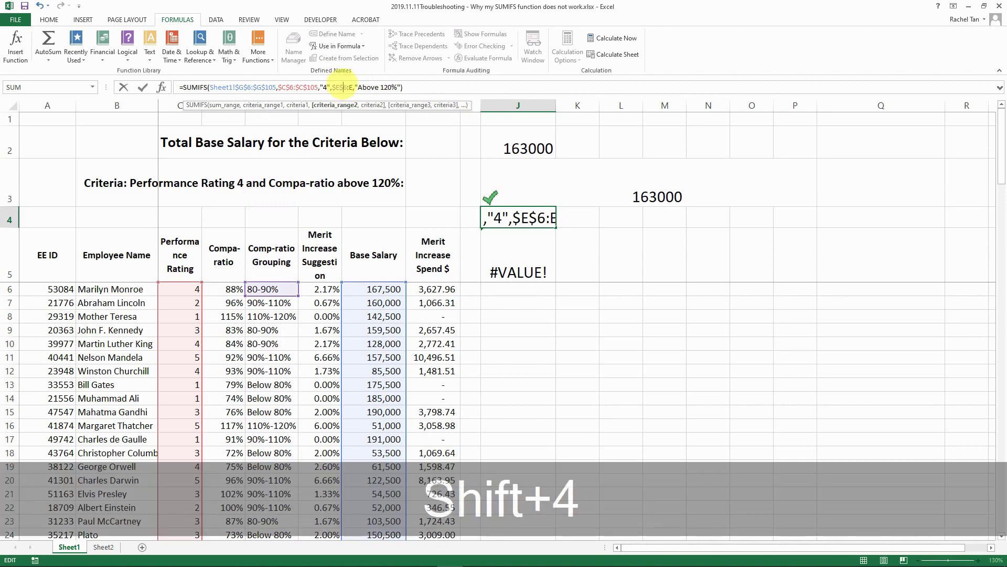
click(350, 87)
text($G)
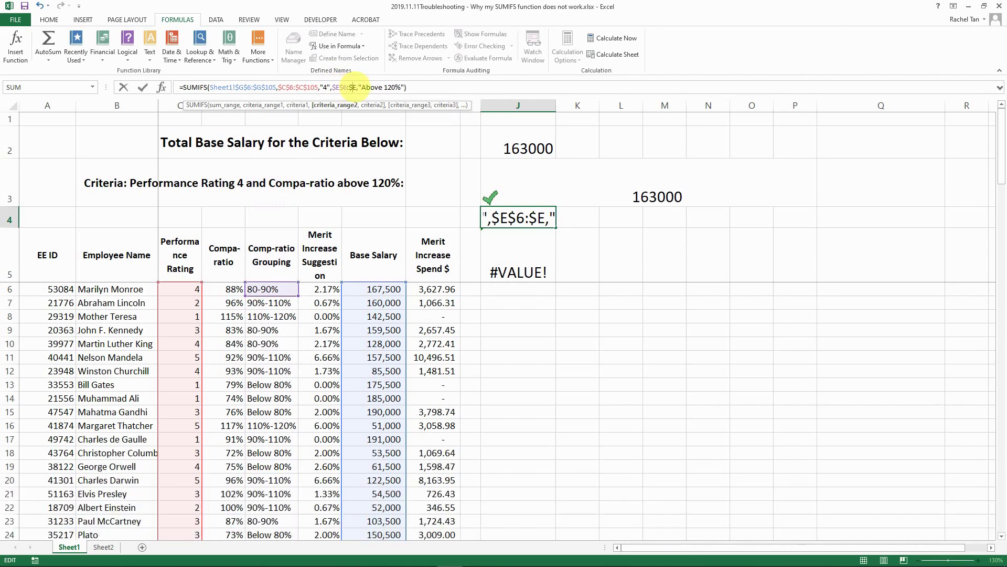
text($105)
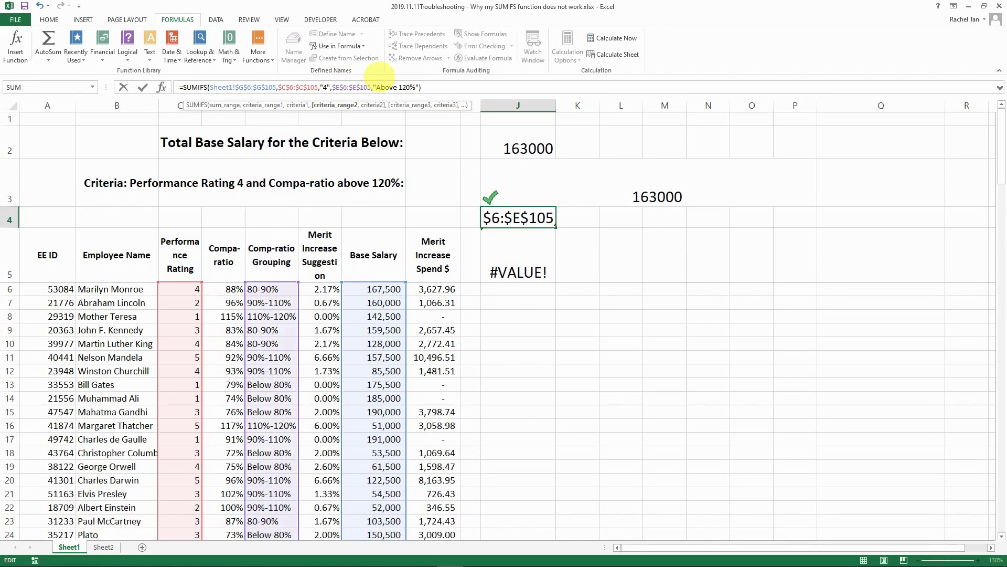
key(ctrl+Return)
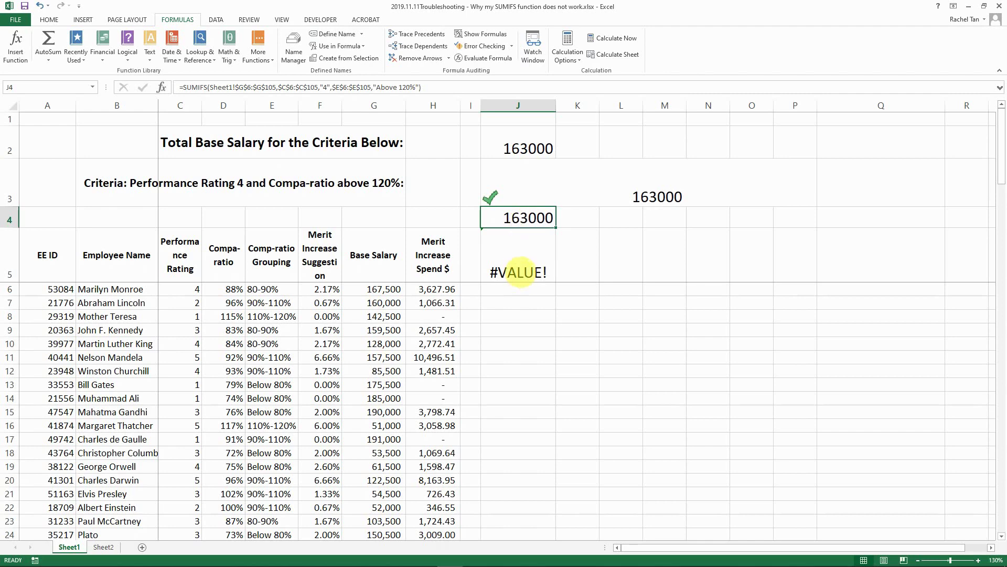
Step: Change J5's SUMIFS sum range from G5:G105 to G:G, then compare it with J3's formula
click(520, 257)
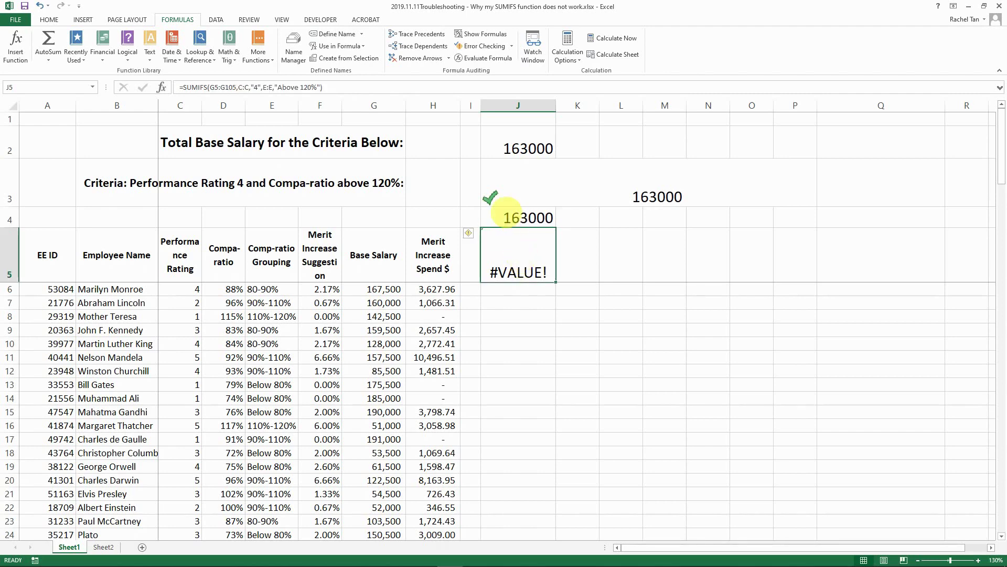
click(237, 87)
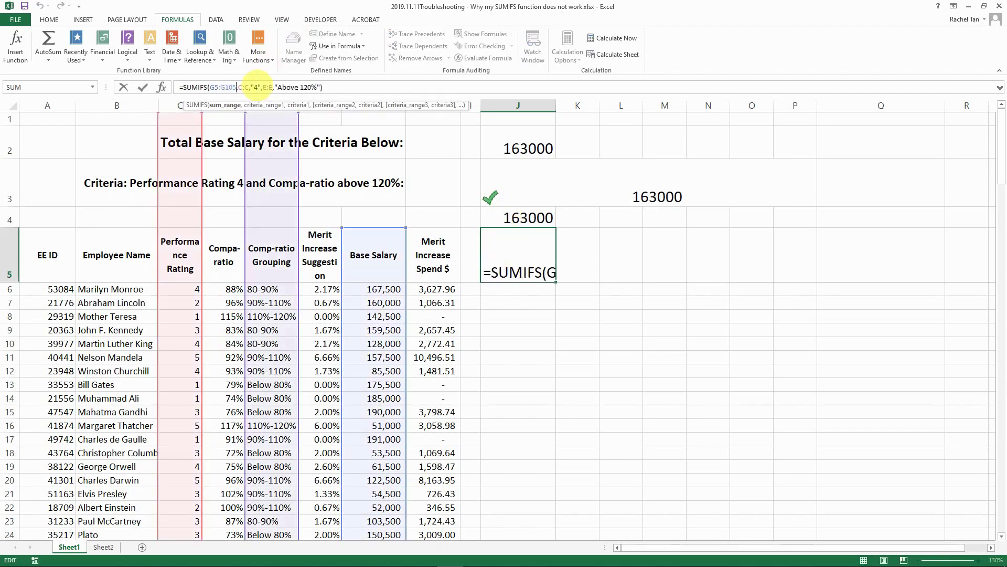
key(BackSpace)
key(BackSpace)
key(BackSpace)
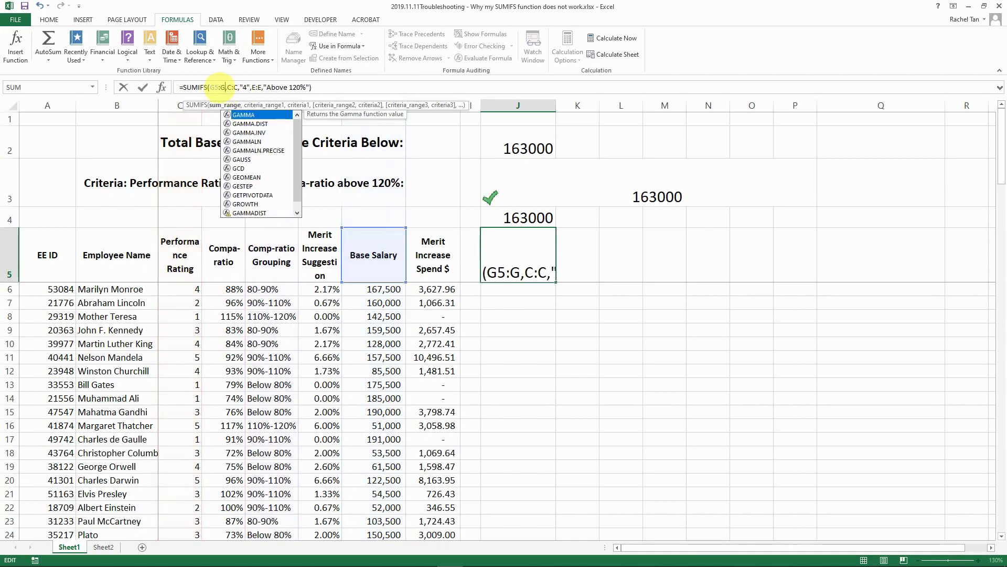
click(218, 87)
key(BackSpace)
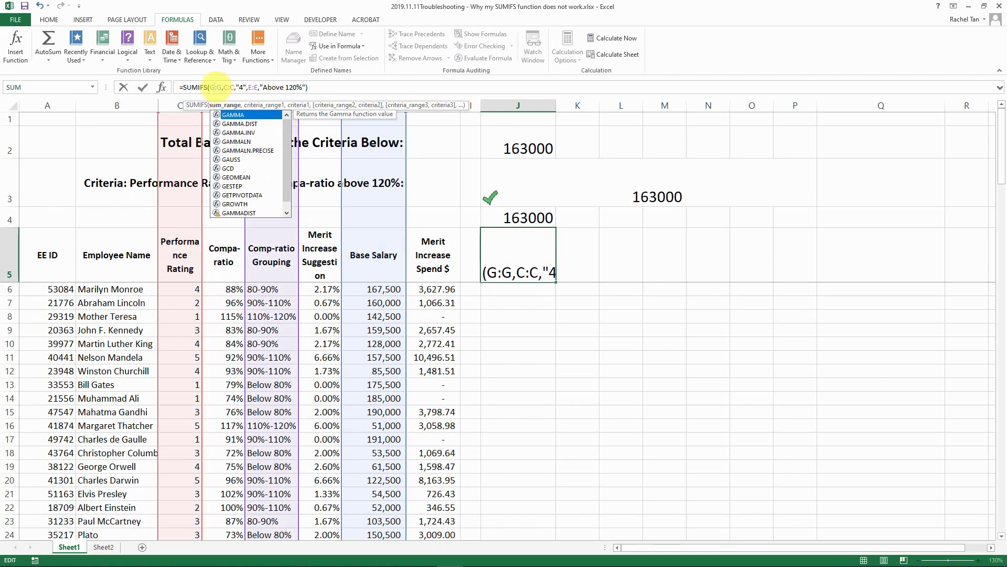
key(Return)
key(Up)
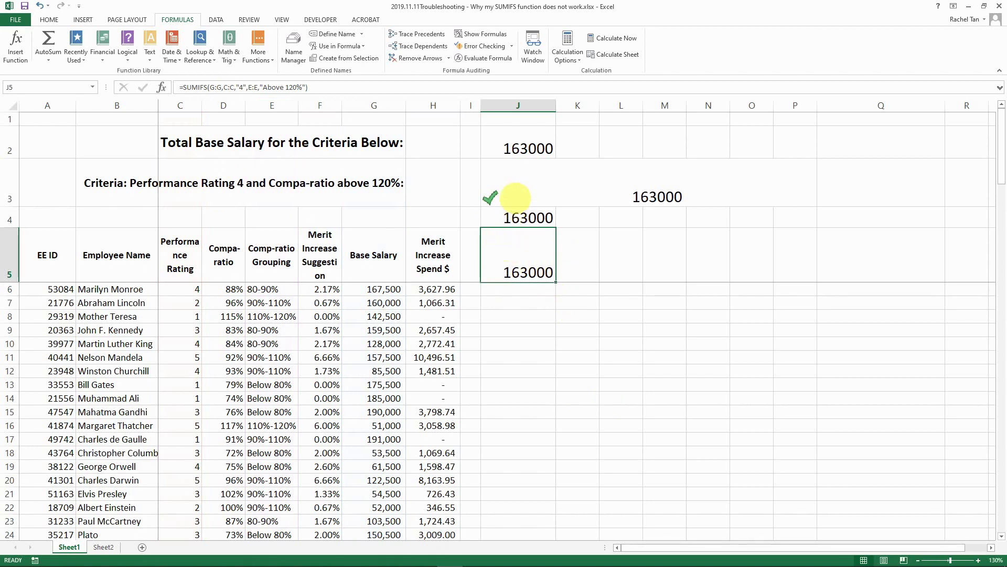
click(516, 198)
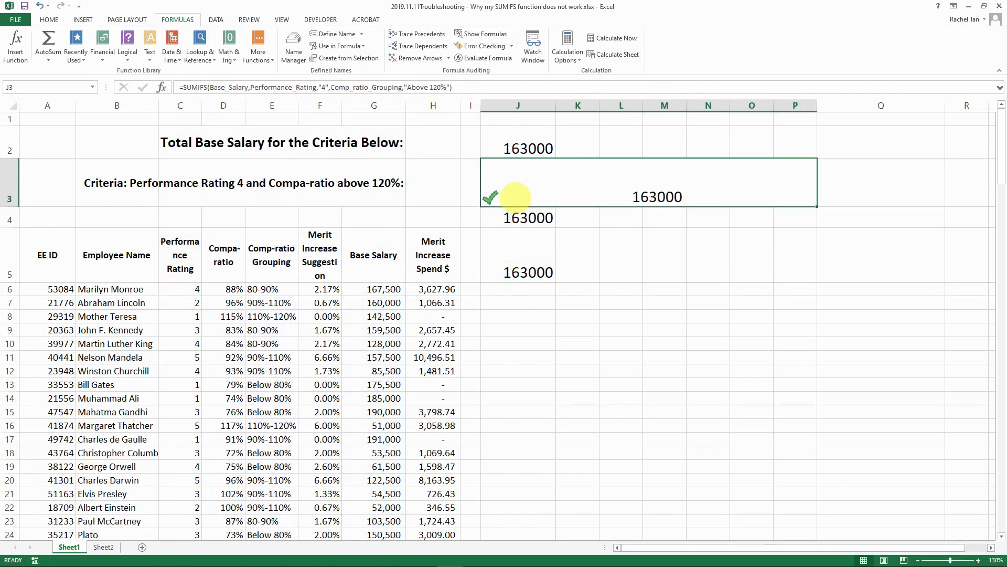
key(Down)
key(Down)
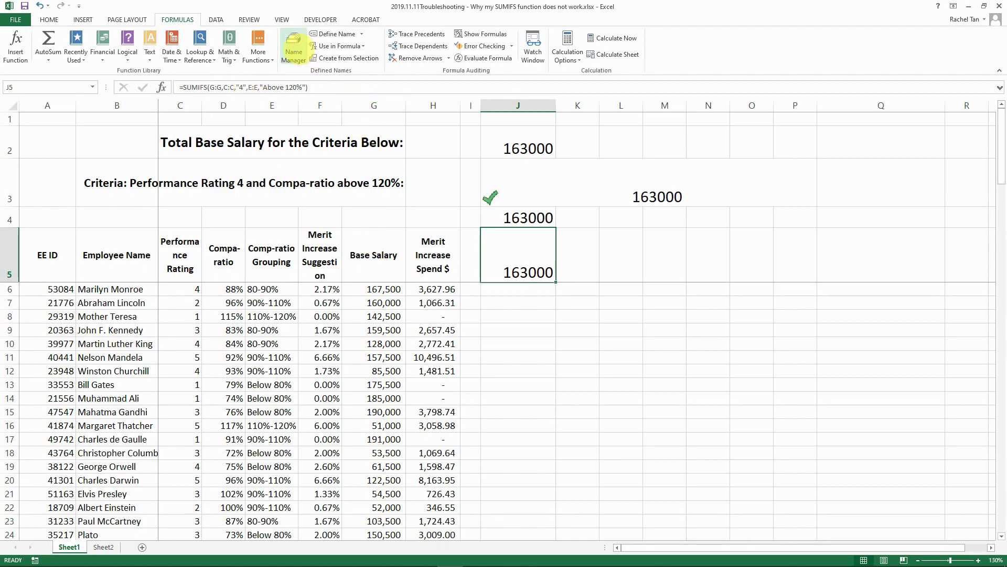
click(294, 45)
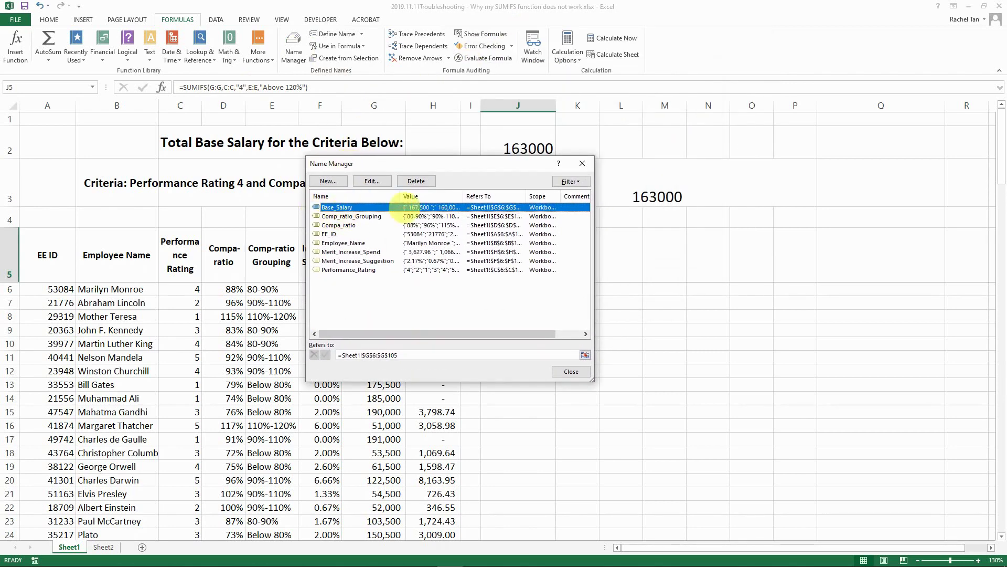
drag(527, 197, 559, 197)
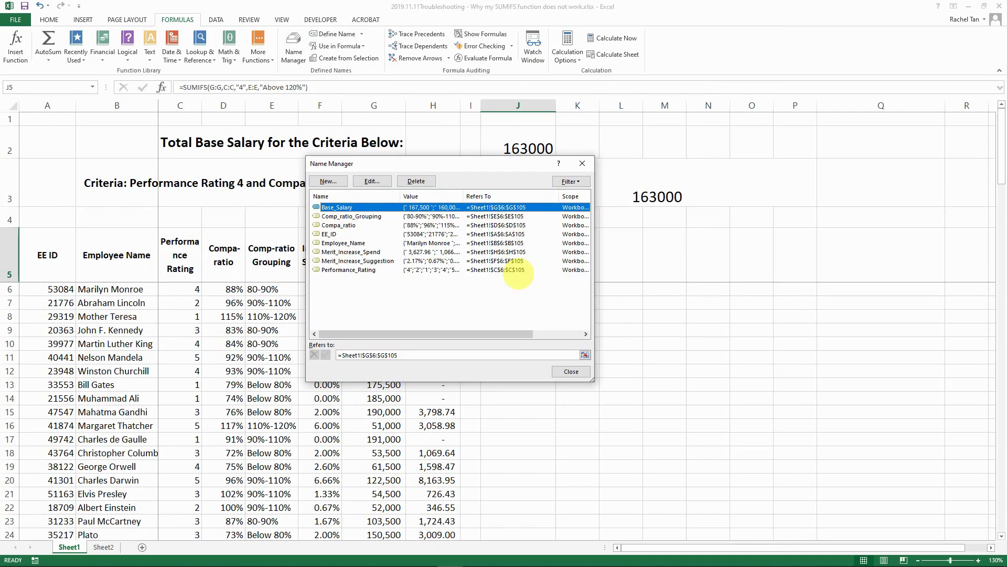
click(582, 163)
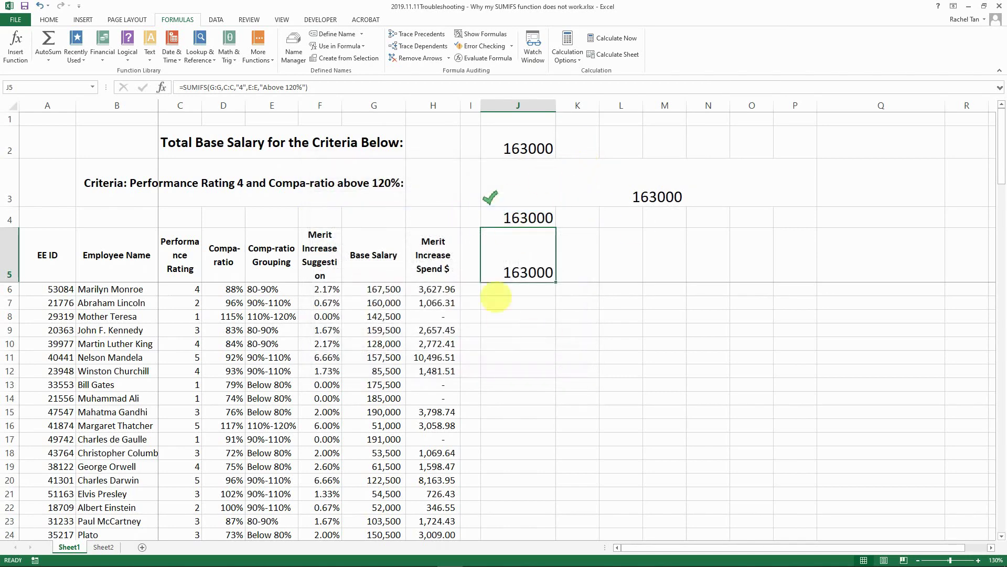